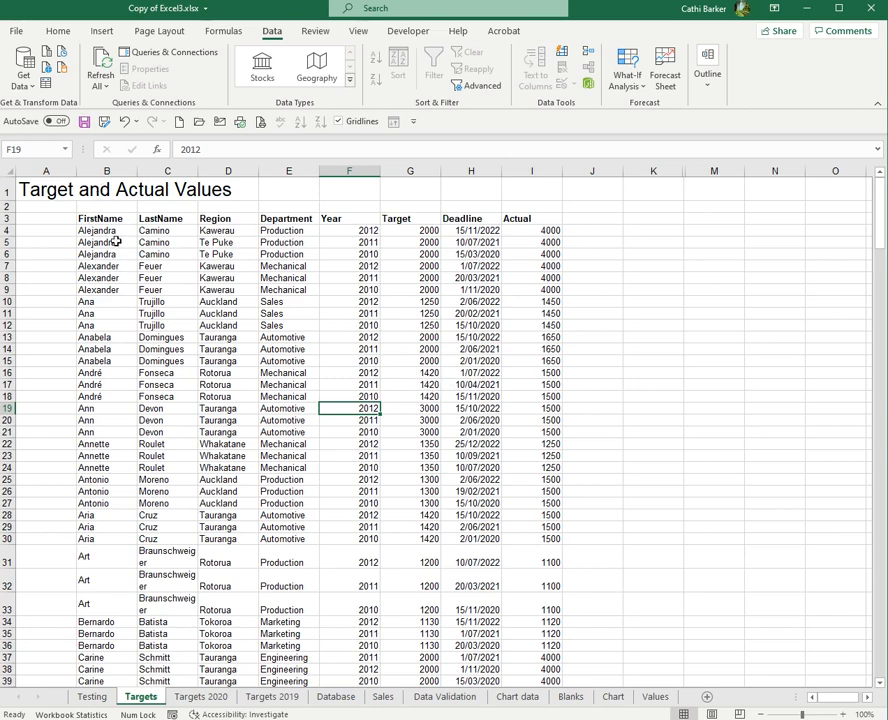
- Unprotect the Targets sheet with its password and select cell A4
click(117, 231)
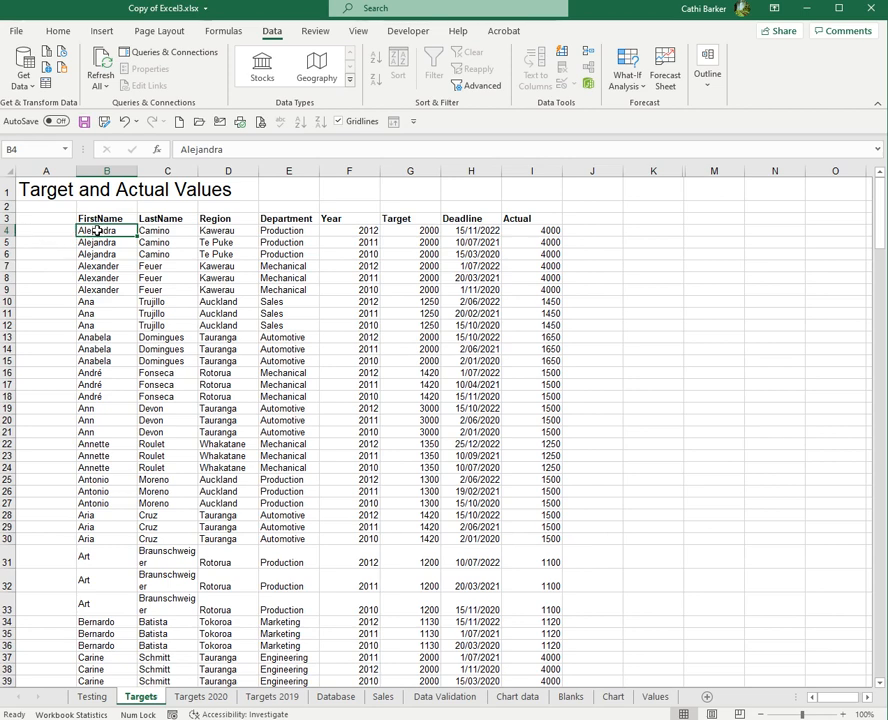
right_click(155, 698)
click(230, 603)
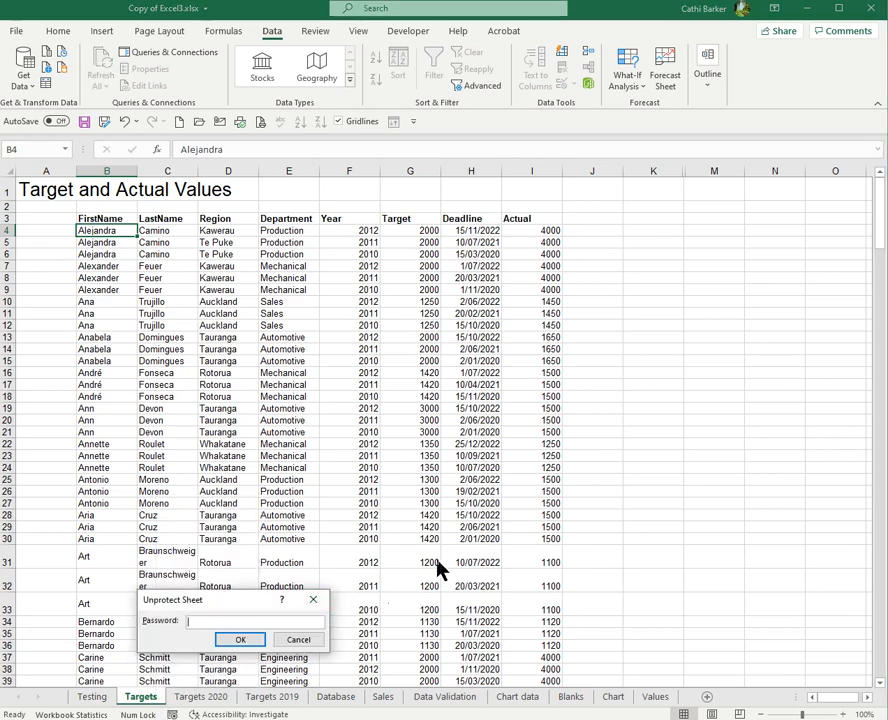
click(243, 640)
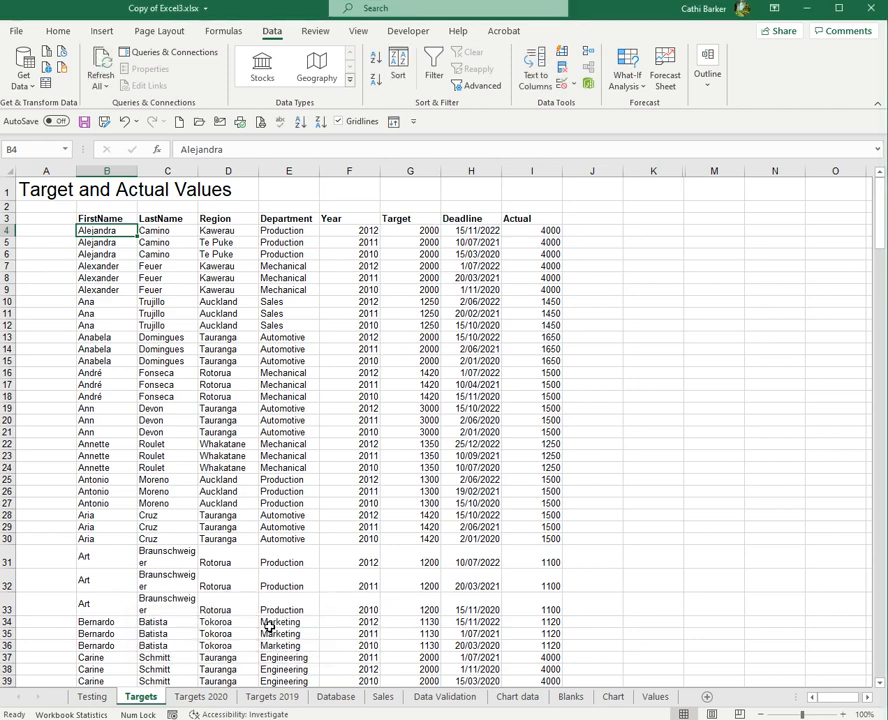
click(59, 230)
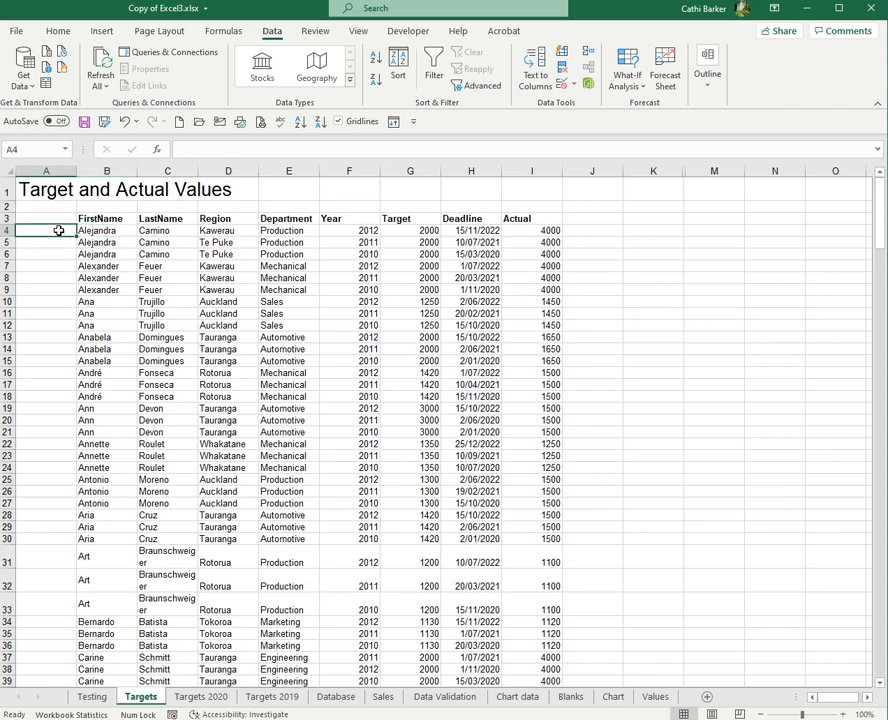
- Freeze panes at A4 so heading rows 1–3 stay in view
click(362, 32)
click(607, 86)
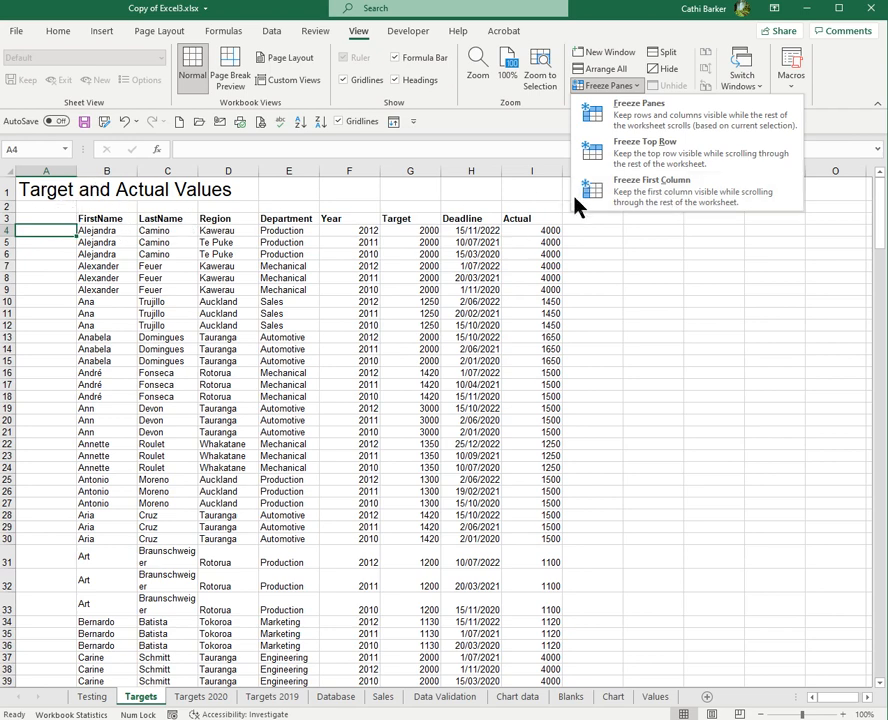
click(657, 122)
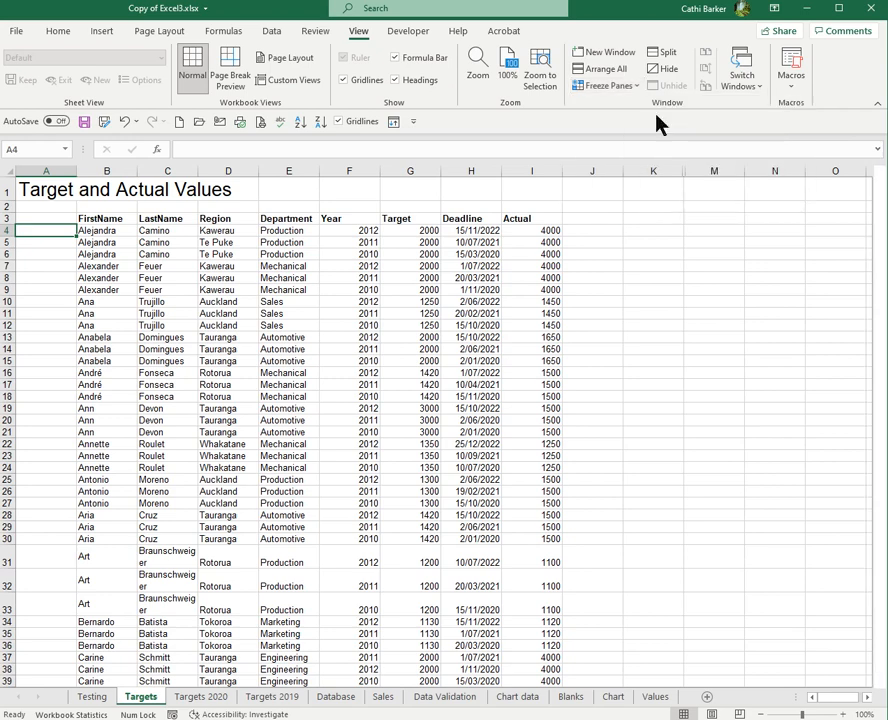
- Add Freeze Panes to the Quick Access Toolbar and return to the Home tab
right_click(606, 88)
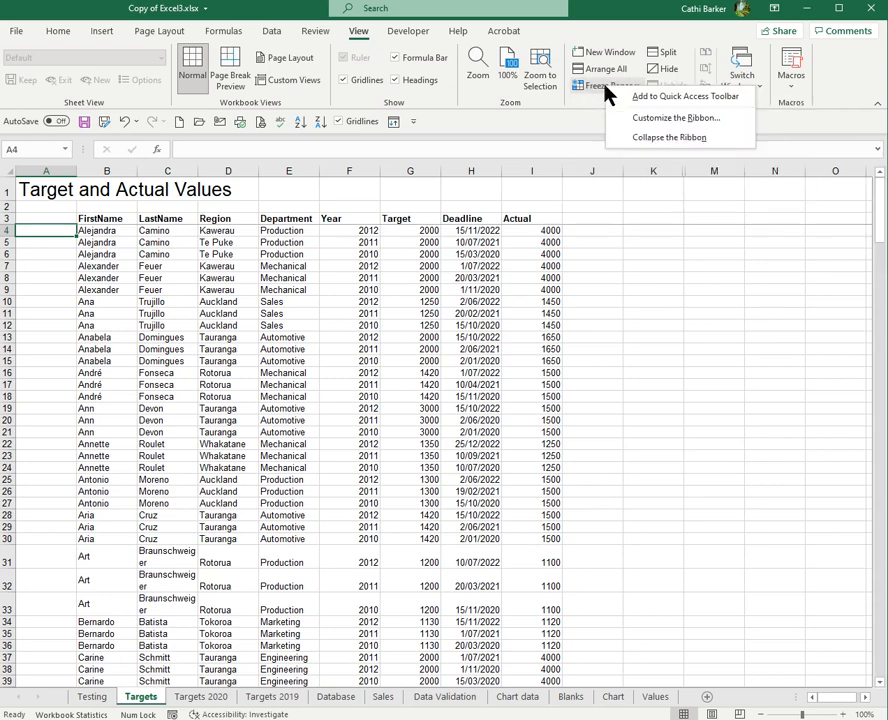
click(665, 97)
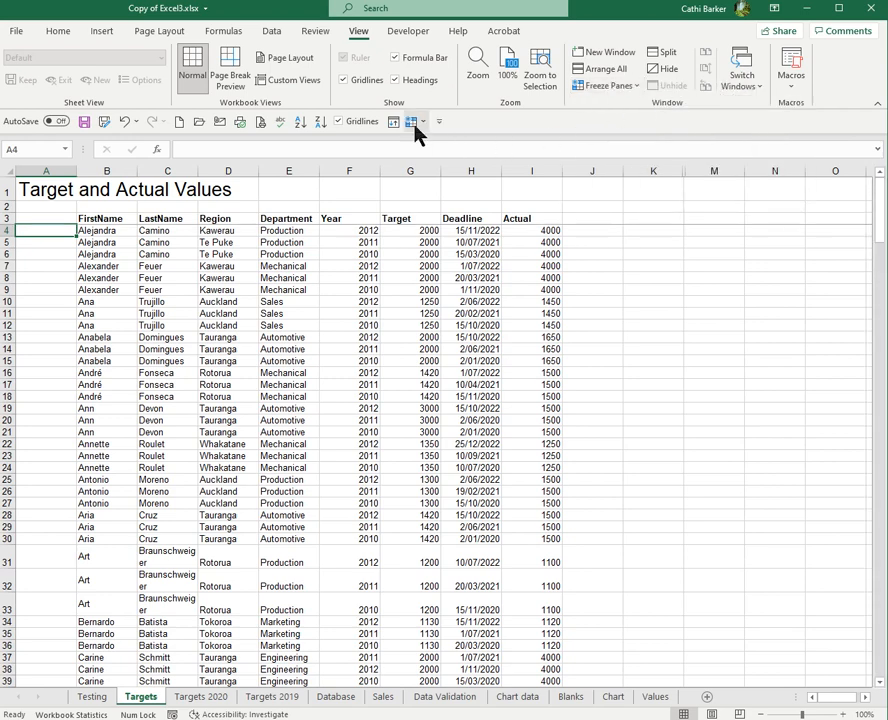
click(58, 32)
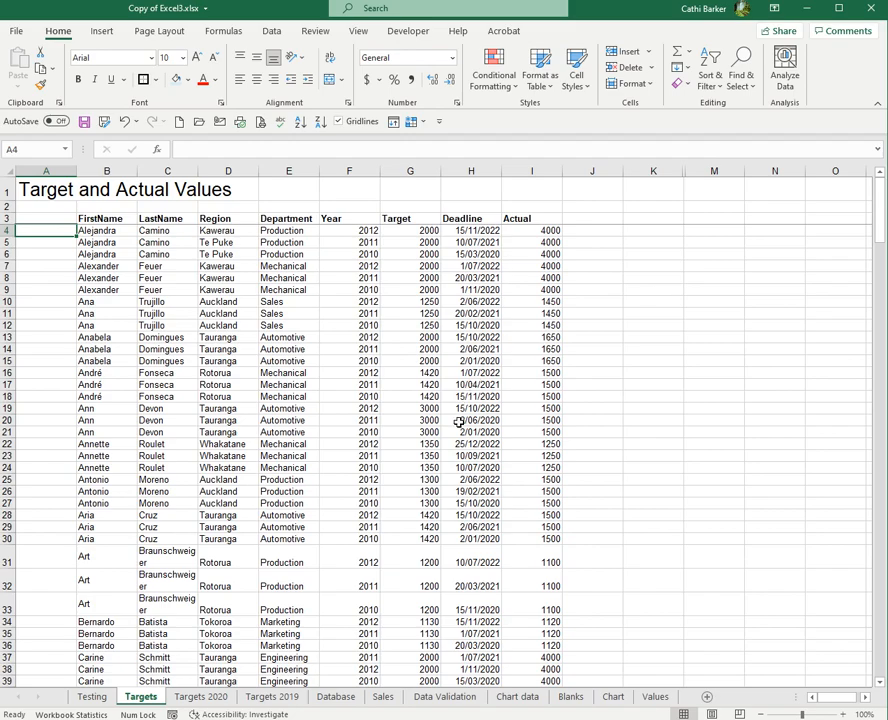
- Check the frozen headers, then go from G3 to empty cell G274 below the last record
scroll(458, 422, down, 9)
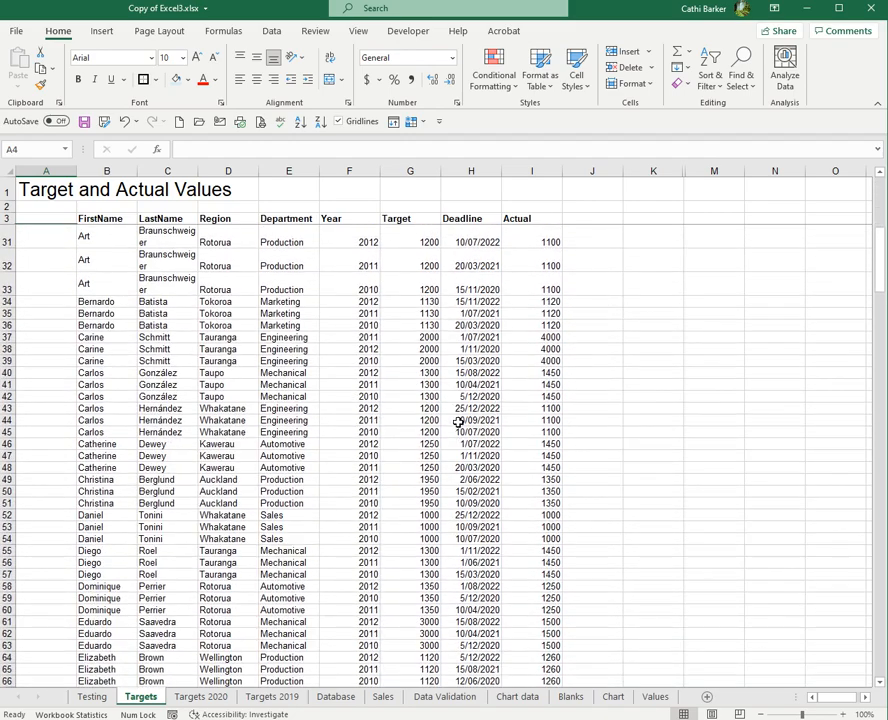
scroll(458, 422, down, 10)
scroll(458, 422, up, 19)
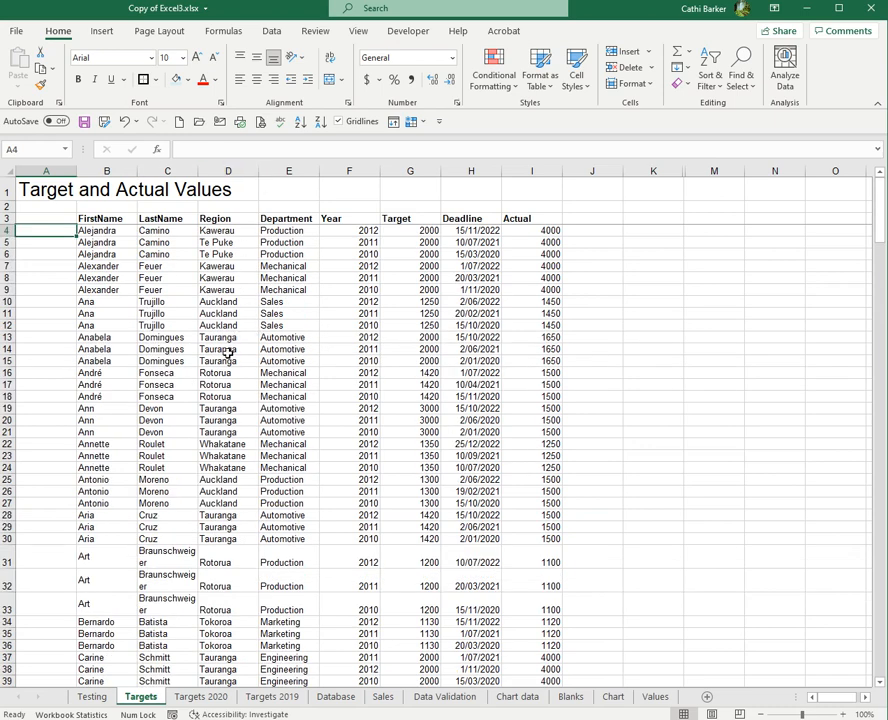
click(426, 221)
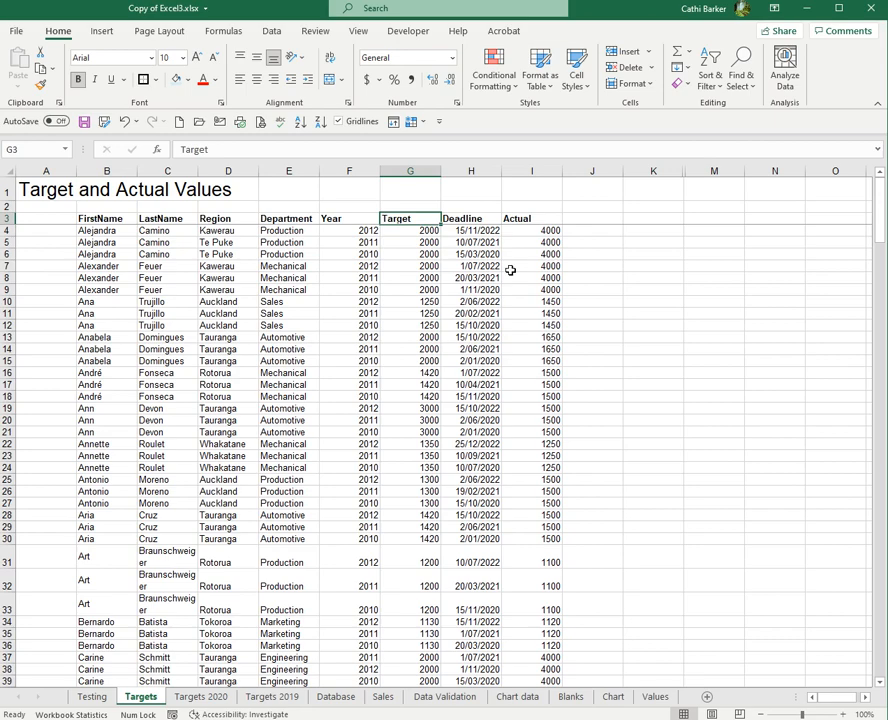
key(ctrl+Down)
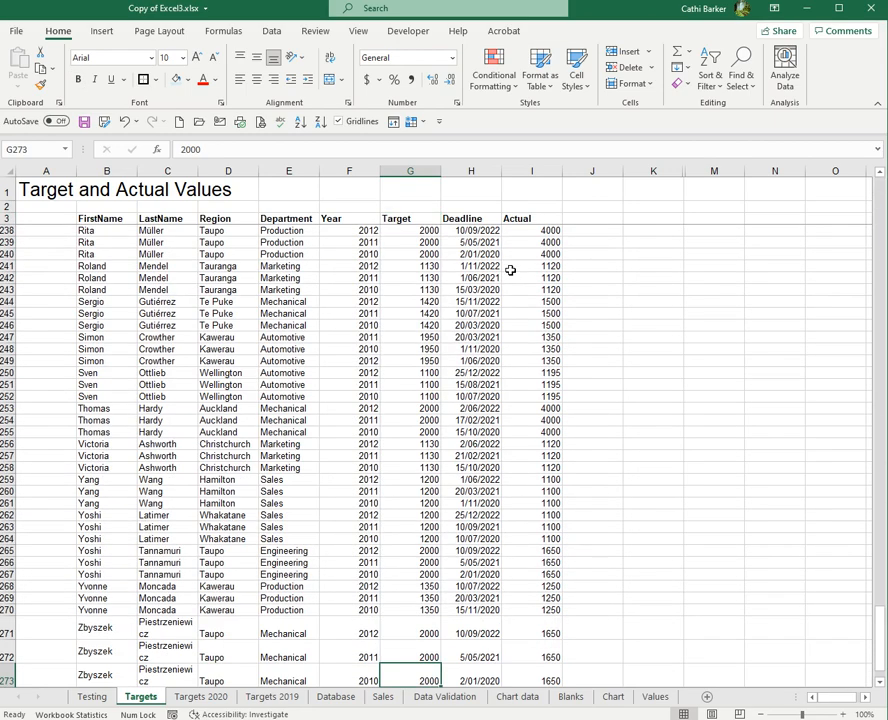
key(Down)
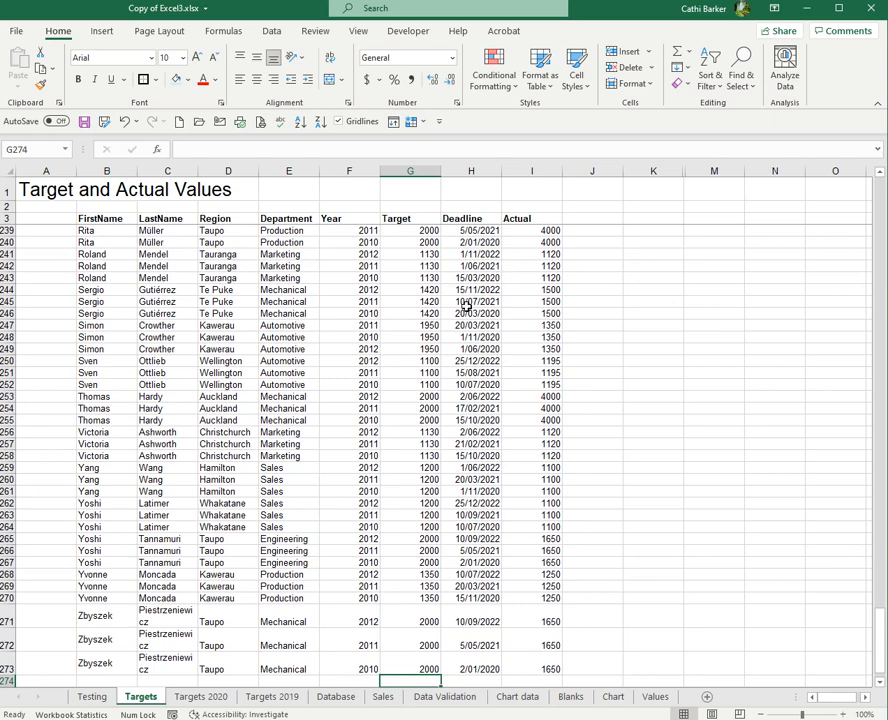
scroll(507, 410, down, 2)
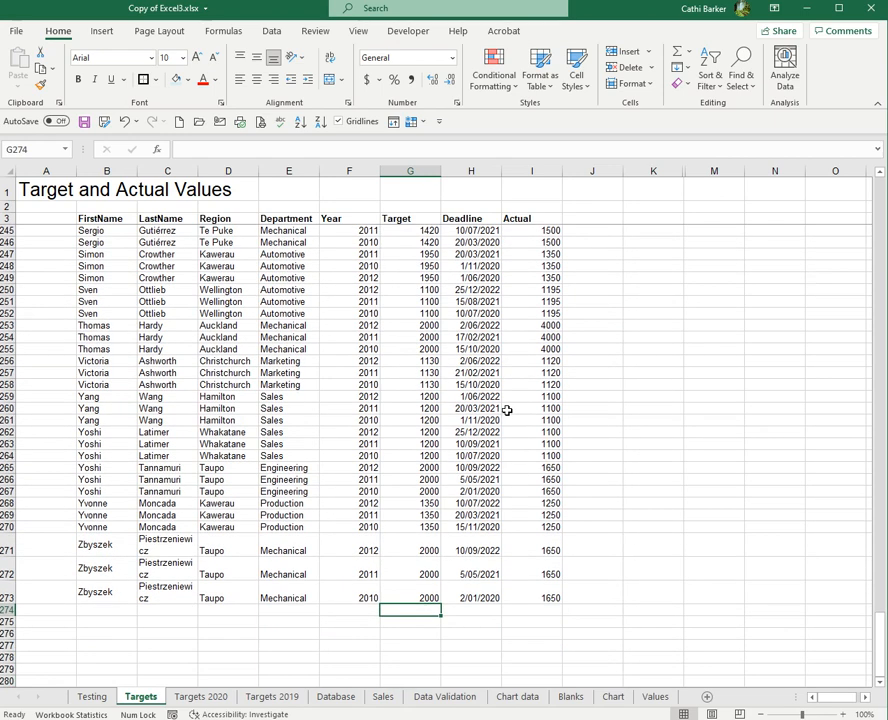
- Widen column C to fit Piestrzeniewicz and autofit rows 271–273 to single-line height
drag(198, 171, 215, 171)
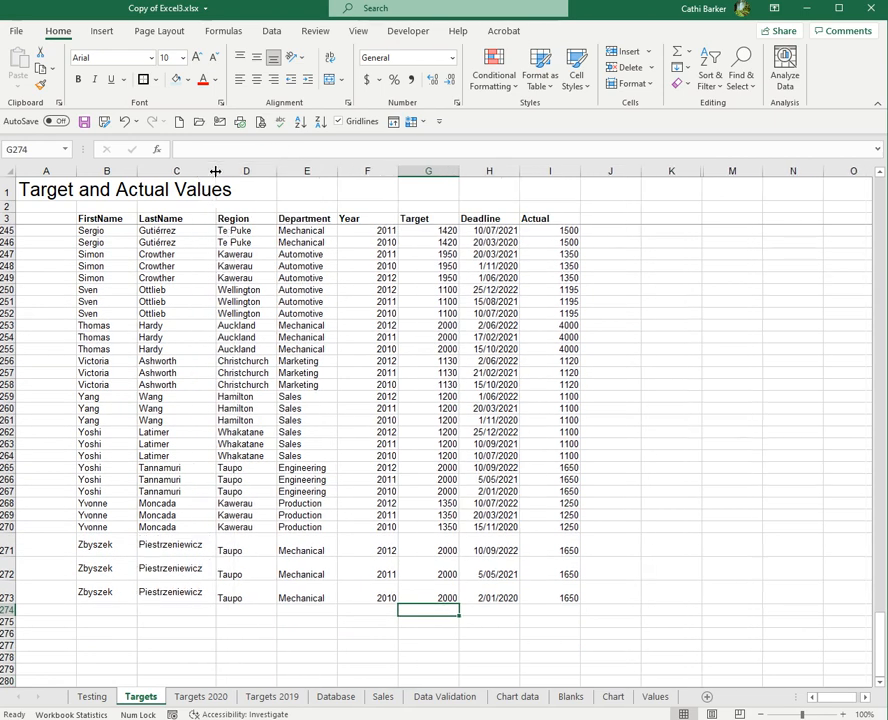
double_click(6, 557)
double_click(6, 568)
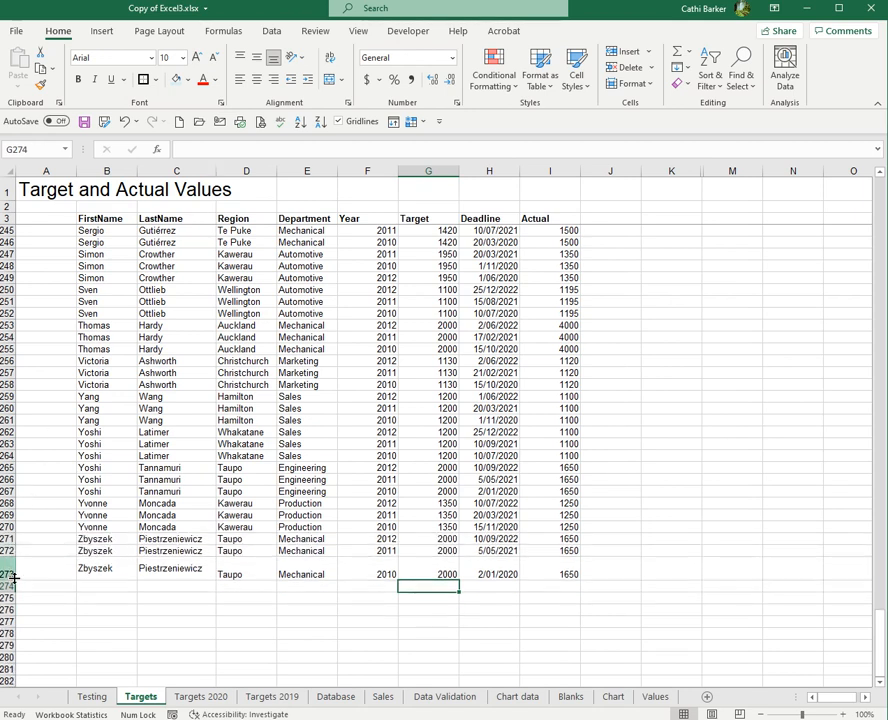
double_click(6, 580)
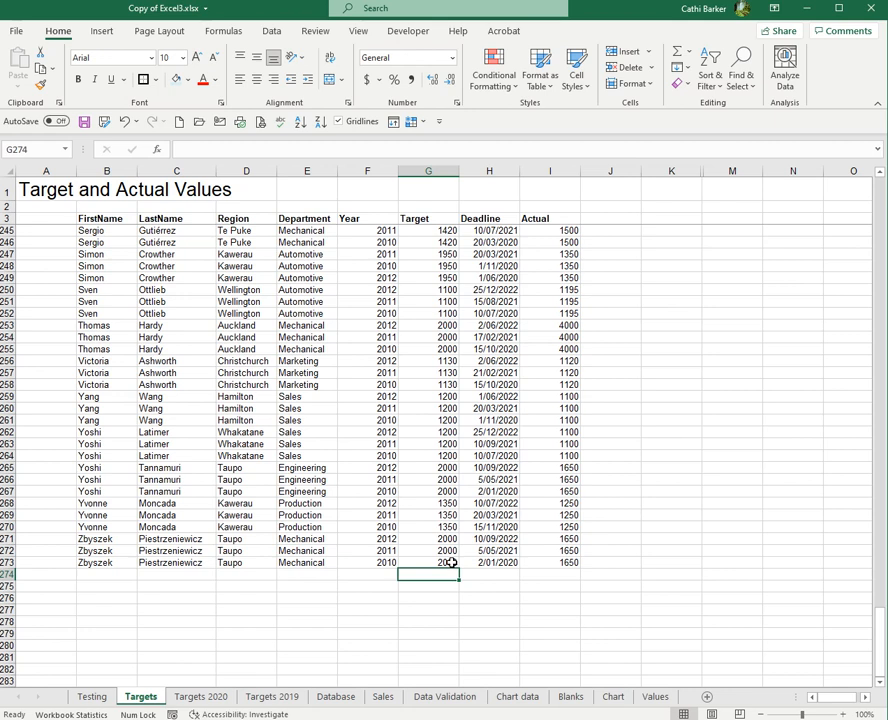
- Move to cell I274 under the Actual column
key(Right)
key(Right)
key(Right)
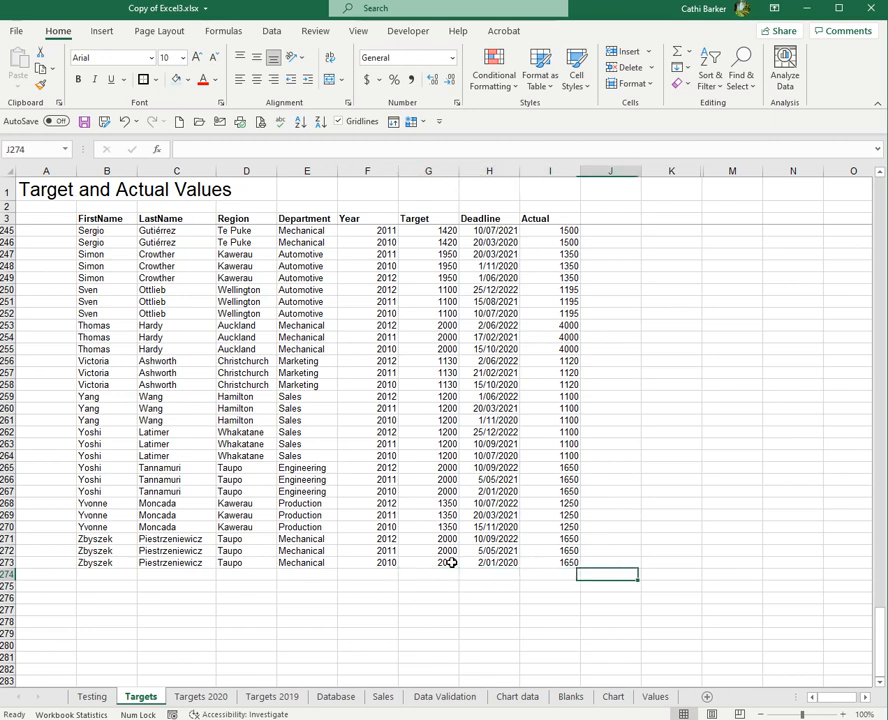
key(Left)
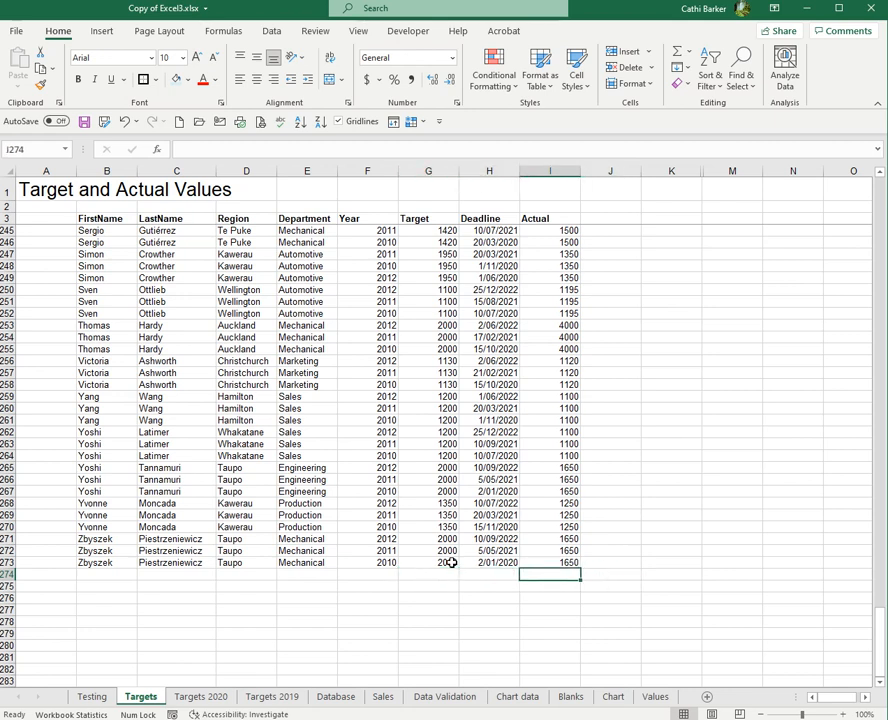
key(Left)
key(Left)
key(Left)
key(Left)
key(Left)
key(Left)
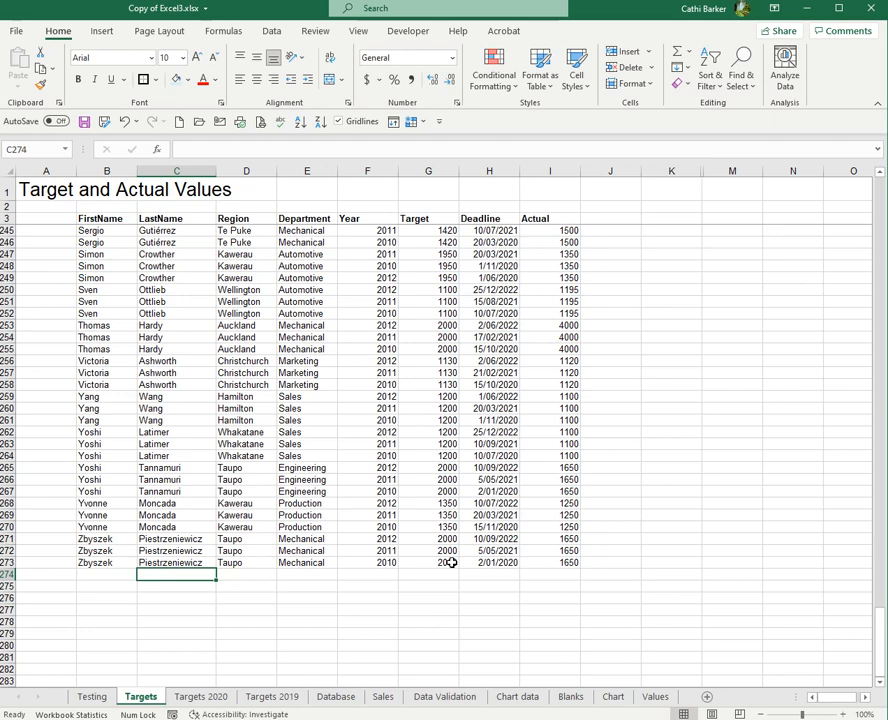
key(Right)
key(Right)
key(Right)
key(Right)
key(Right)
key(Right)
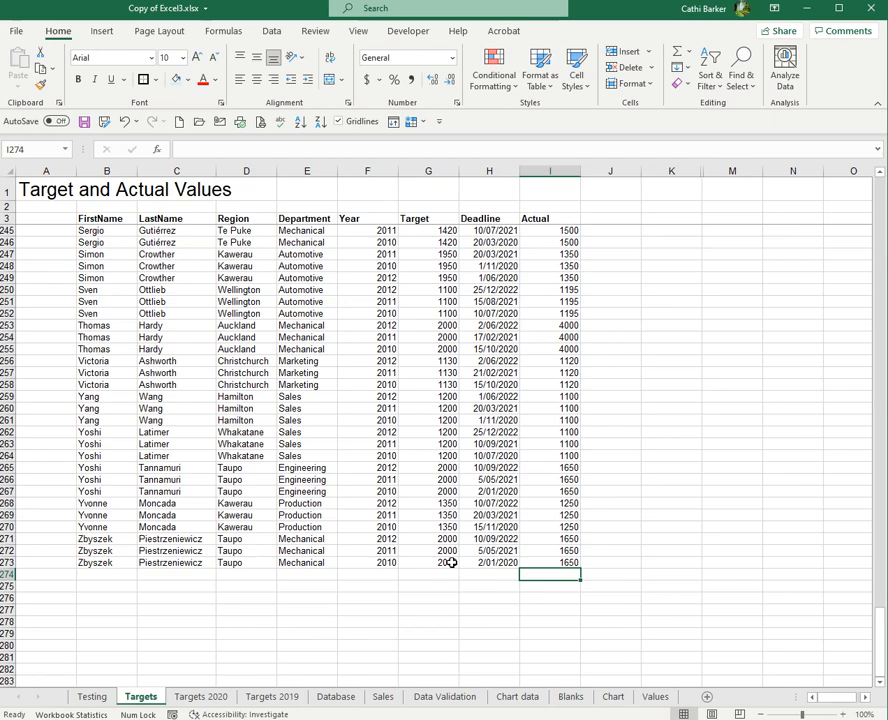
- Start a =SUM( formula in I274 from autocomplete and open the SUM help article
text(=s)
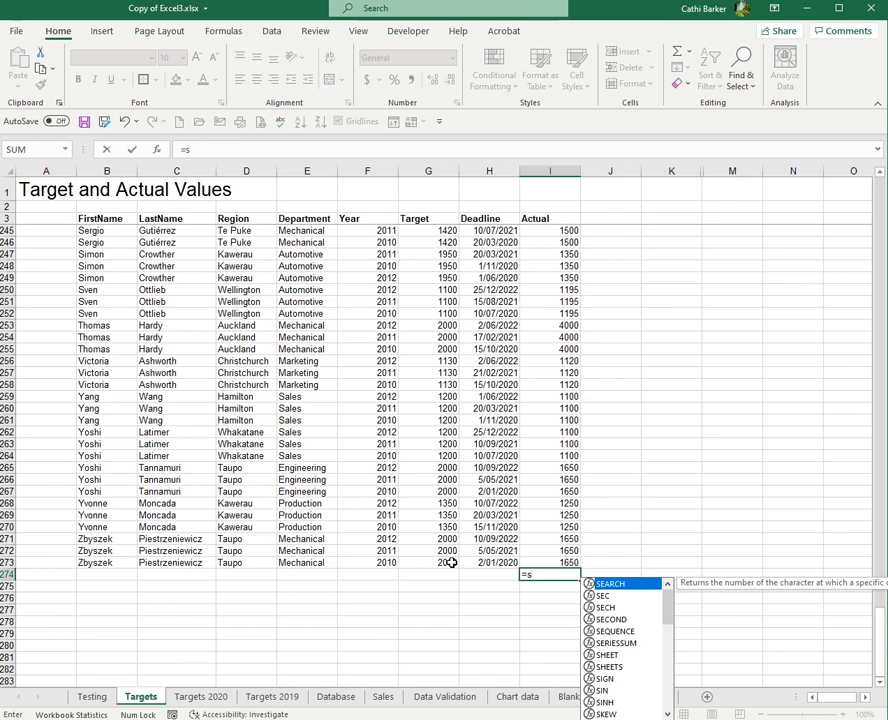
text(u)
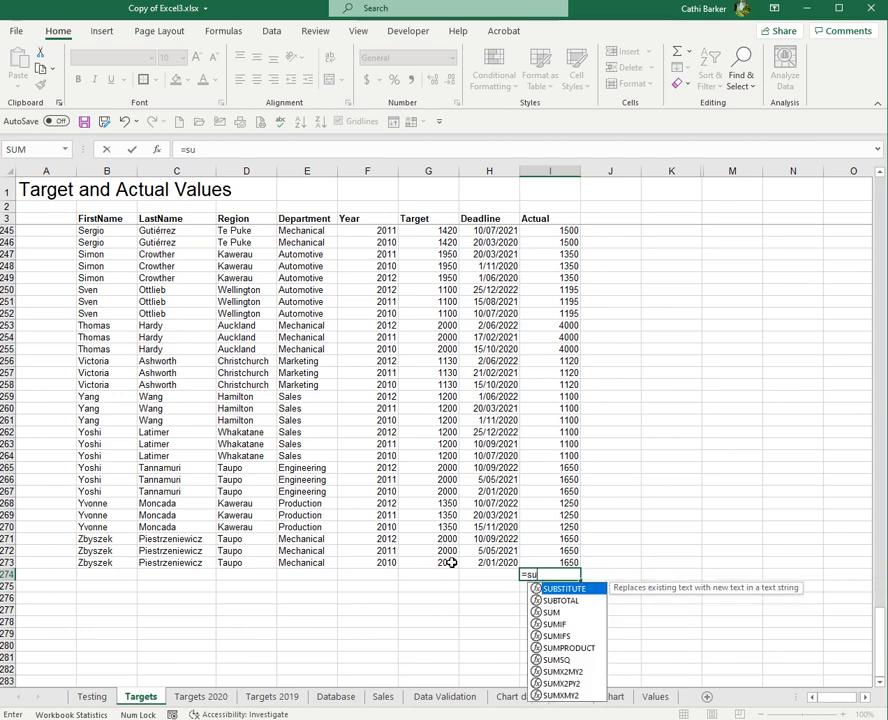
click(547, 615)
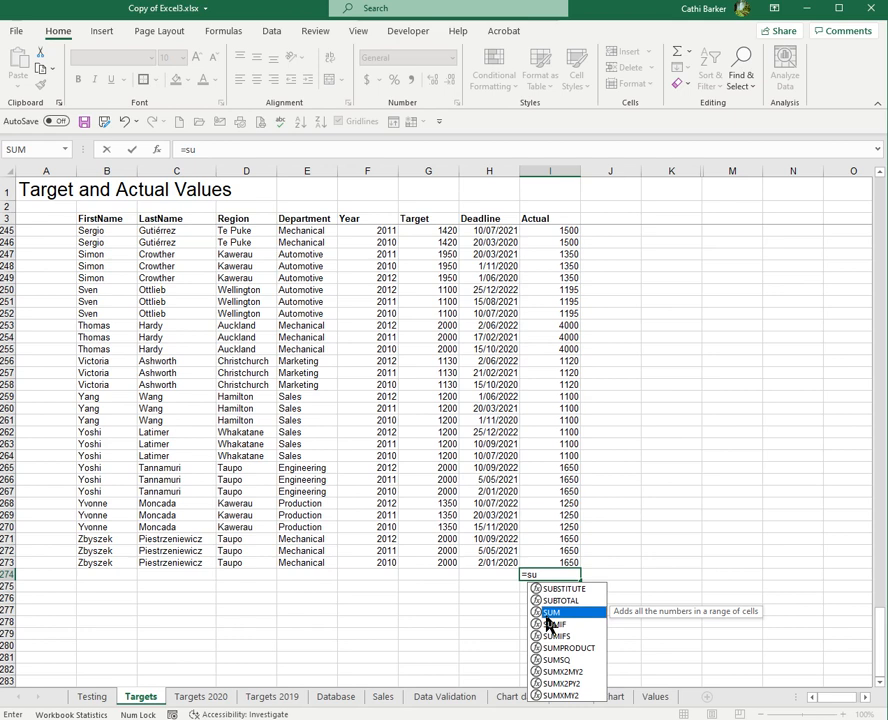
double_click(558, 613)
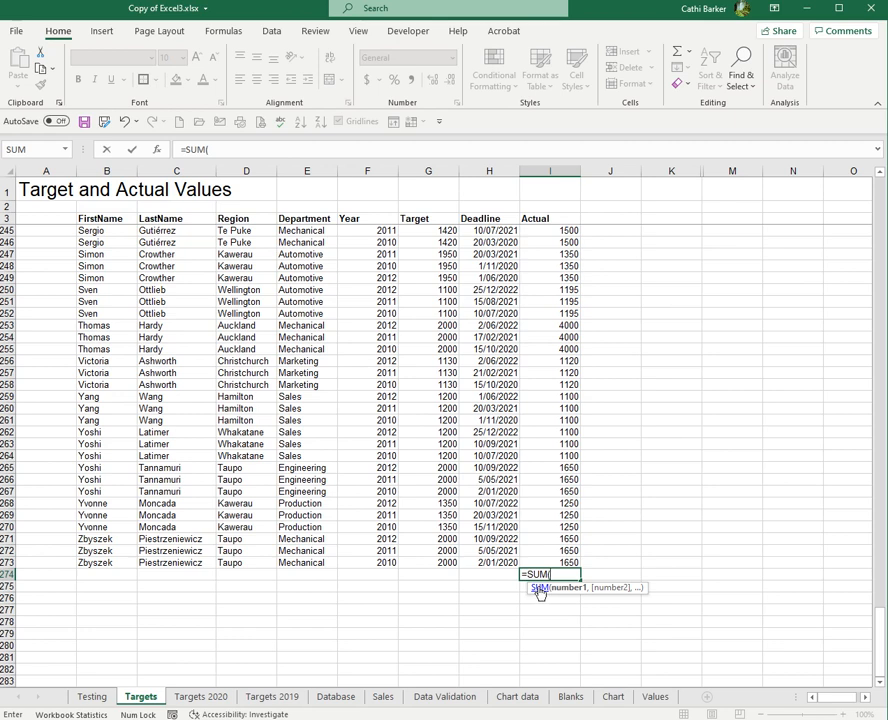
click(539, 590)
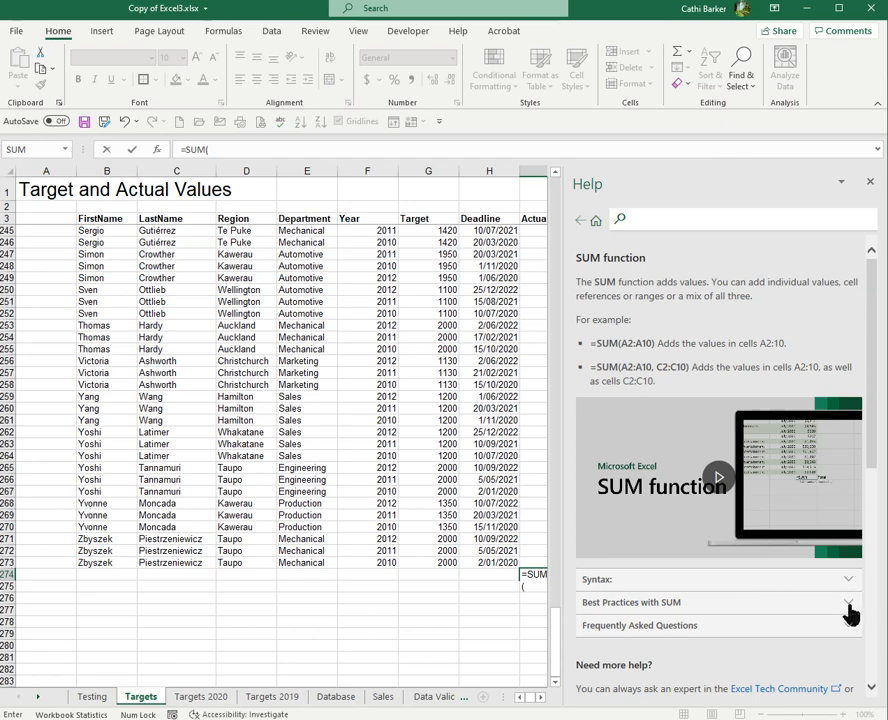
click(850, 636)
click(851, 630)
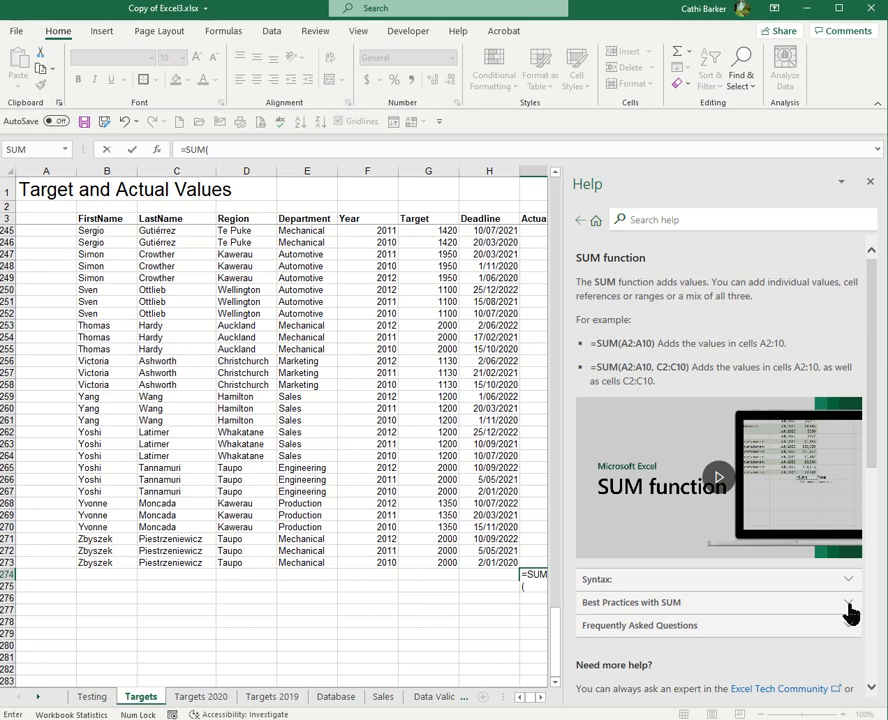
click(541, 698)
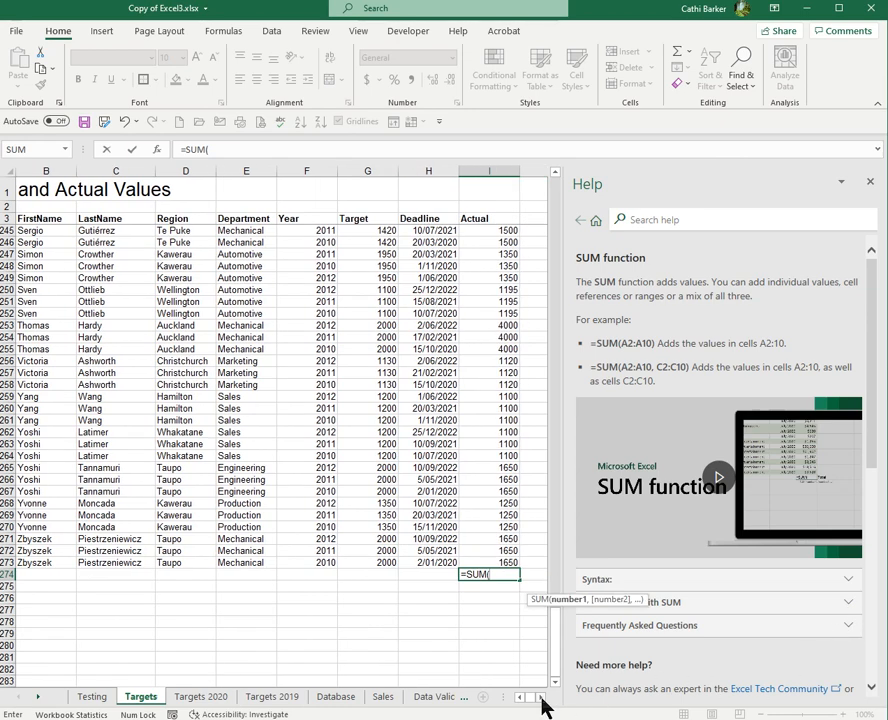
click(541, 699)
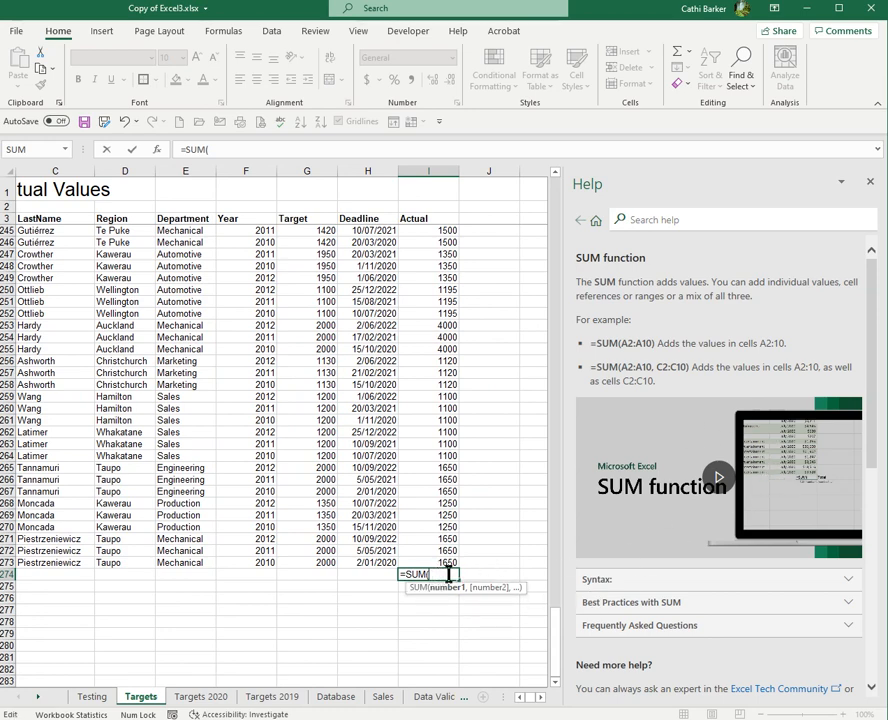
key(Home)
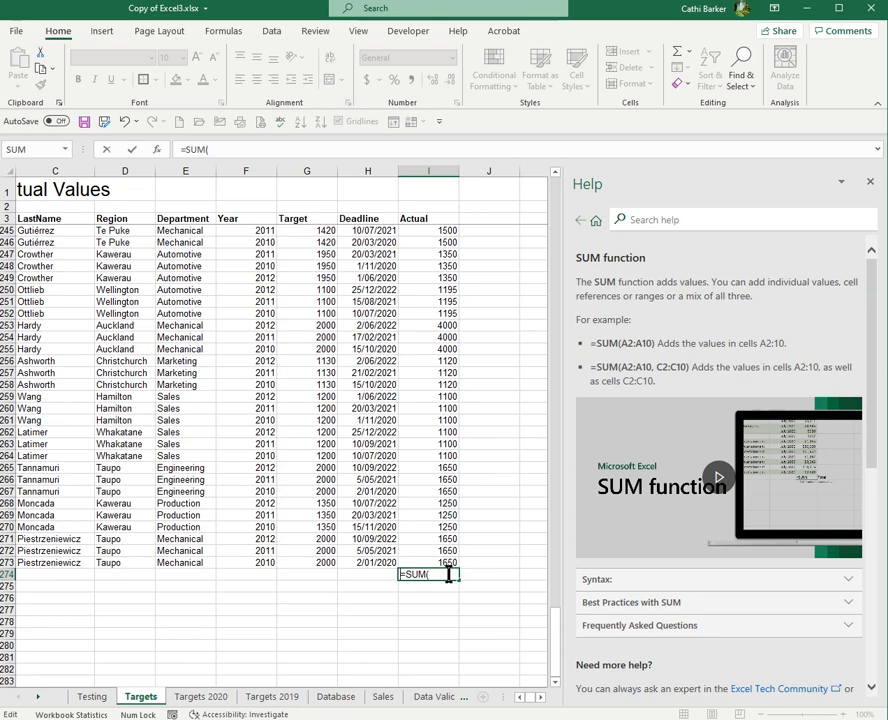
- Complete =SUM(I4:I273) in I274 to total Actual as 403740
drag(558, 634, 548, 192)
click(452, 234)
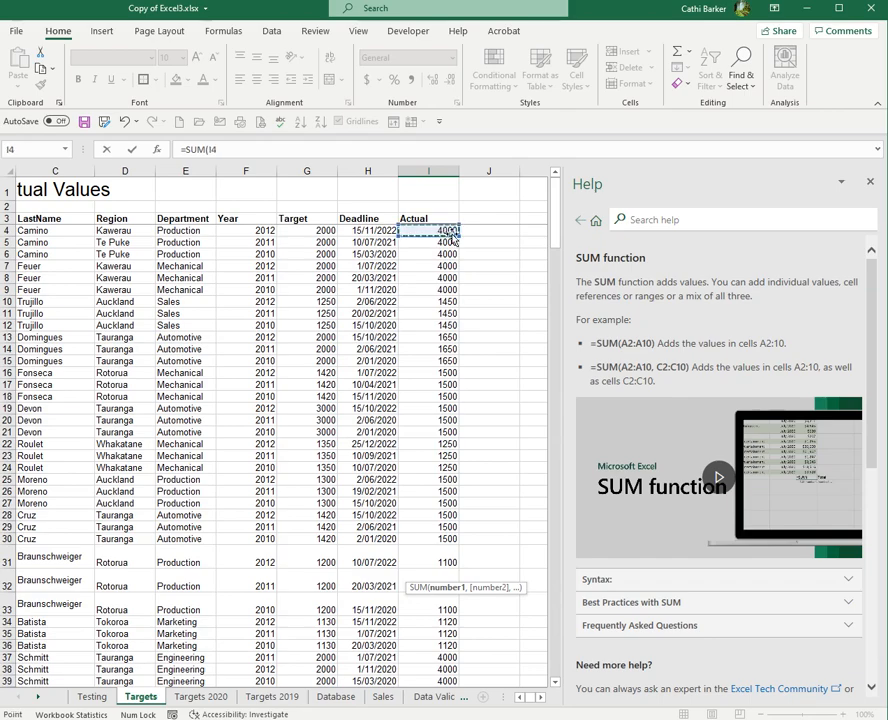
drag(438, 231, 452, 650)
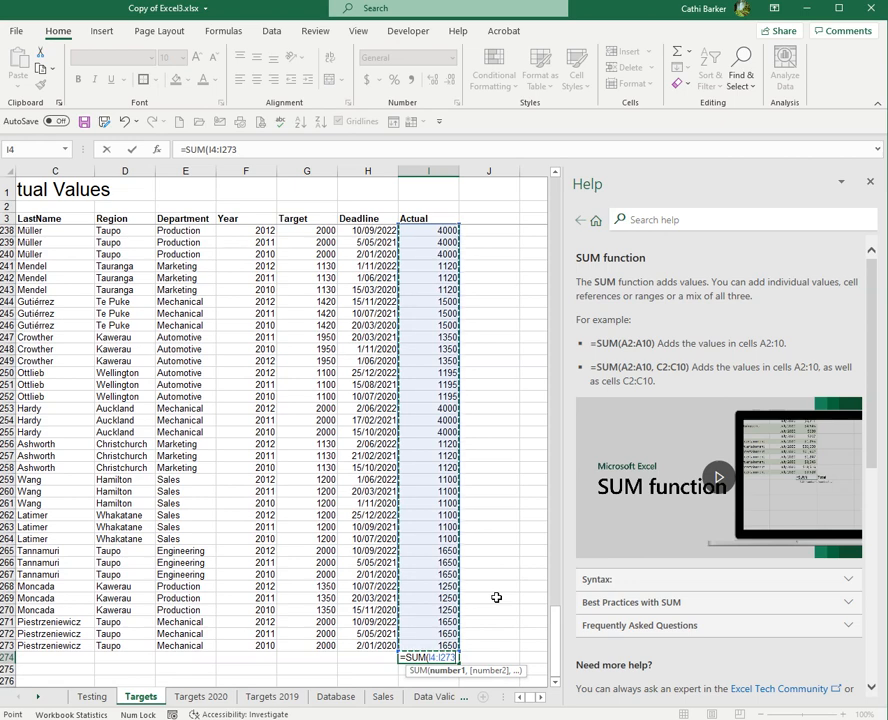
key(Return)
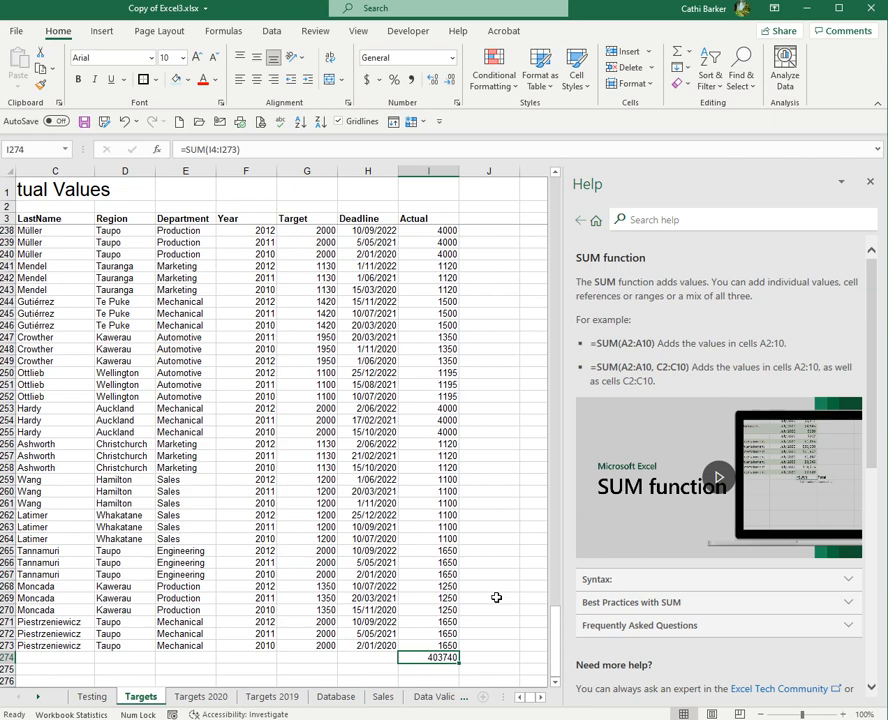
key(Left)
key(Left)
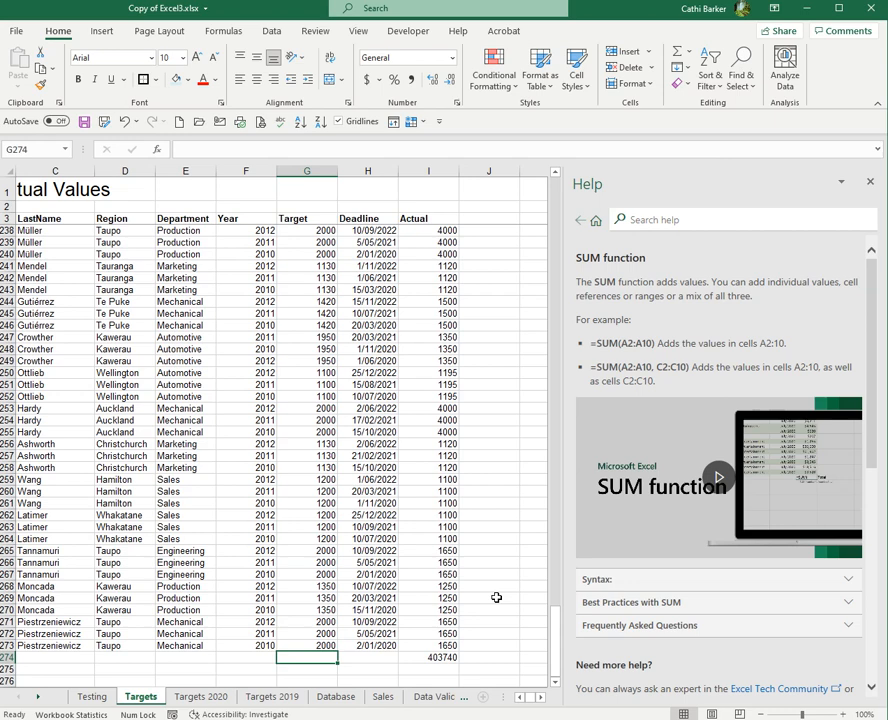
- Enter =AVERAGE(G4:G273) in G274, giving an average Target of 1522.888889
text(=)
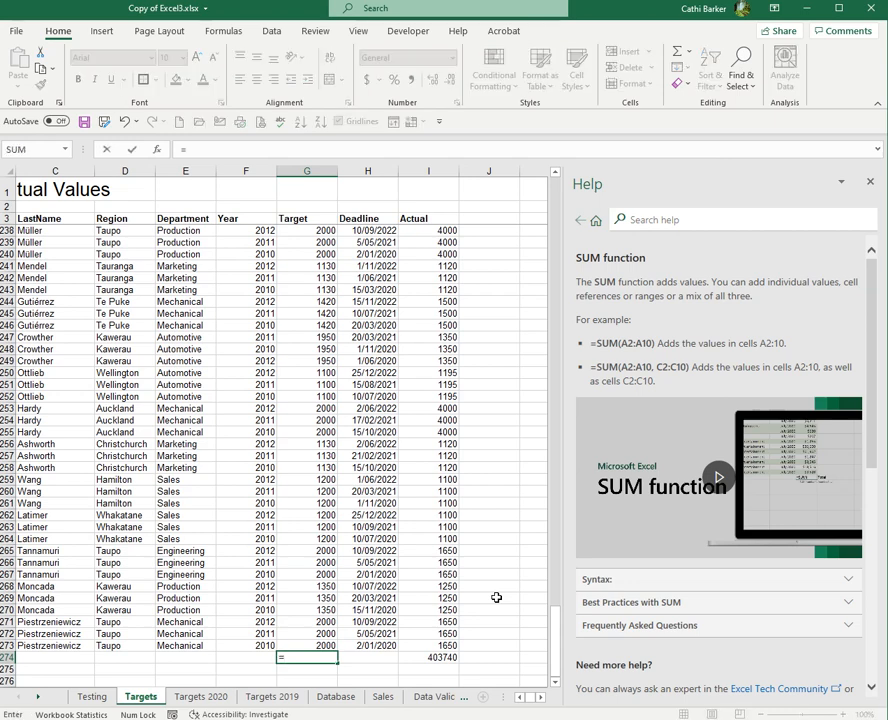
text(a)
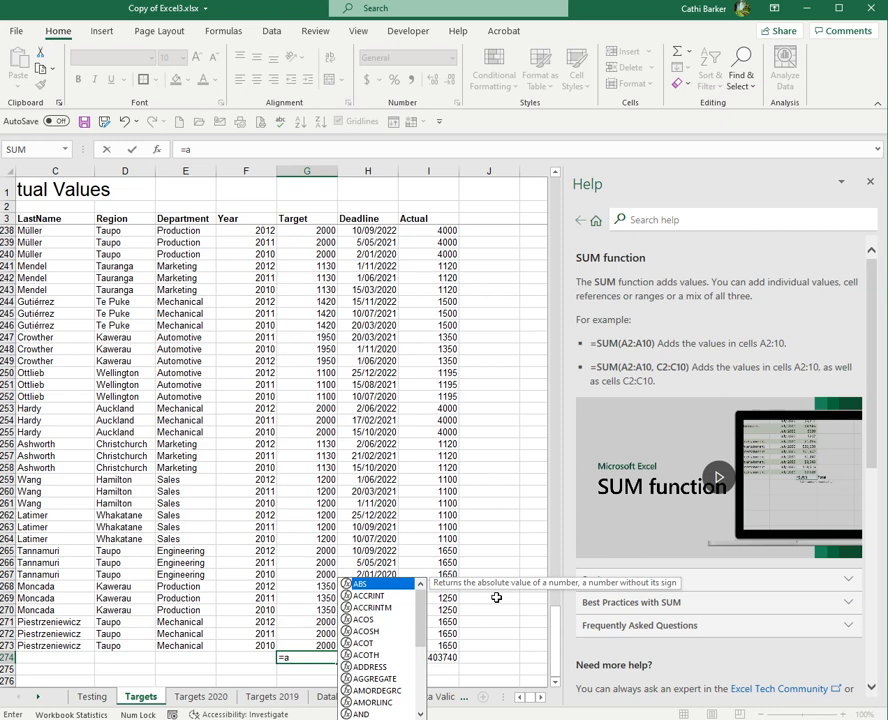
text(v)
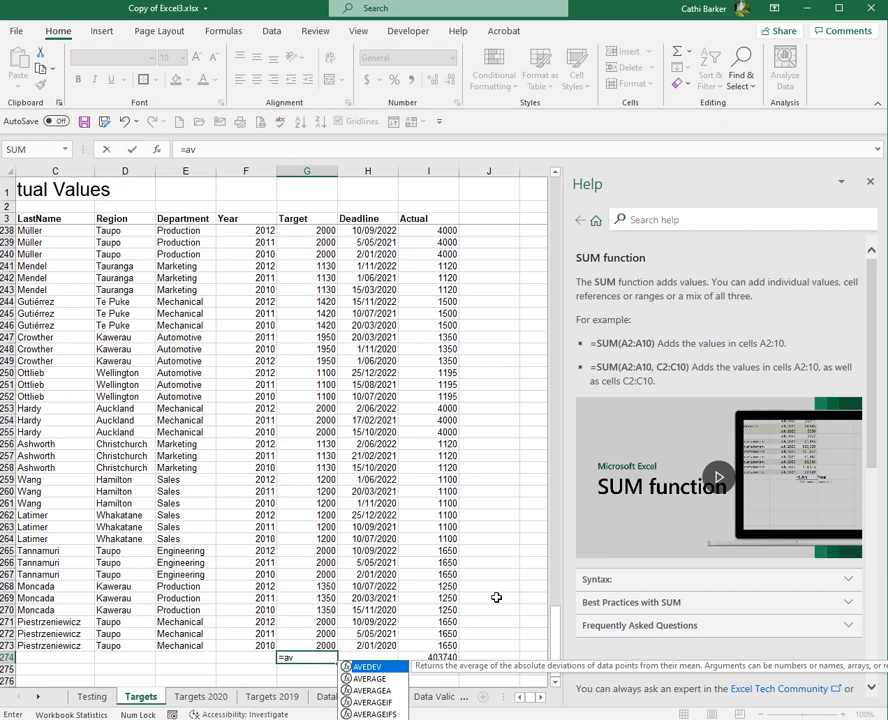
click(372, 681)
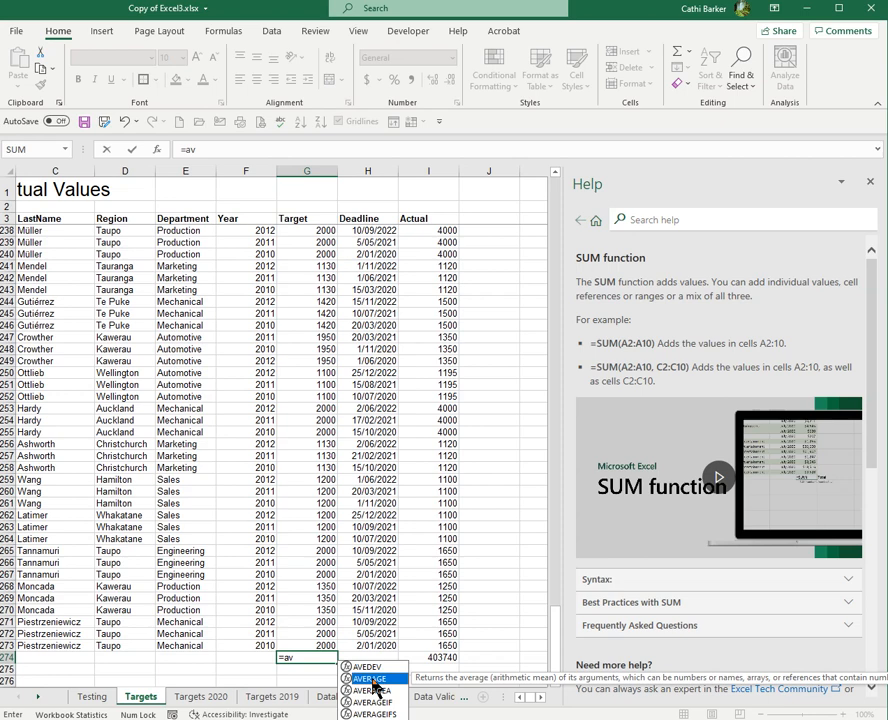
double_click(374, 686)
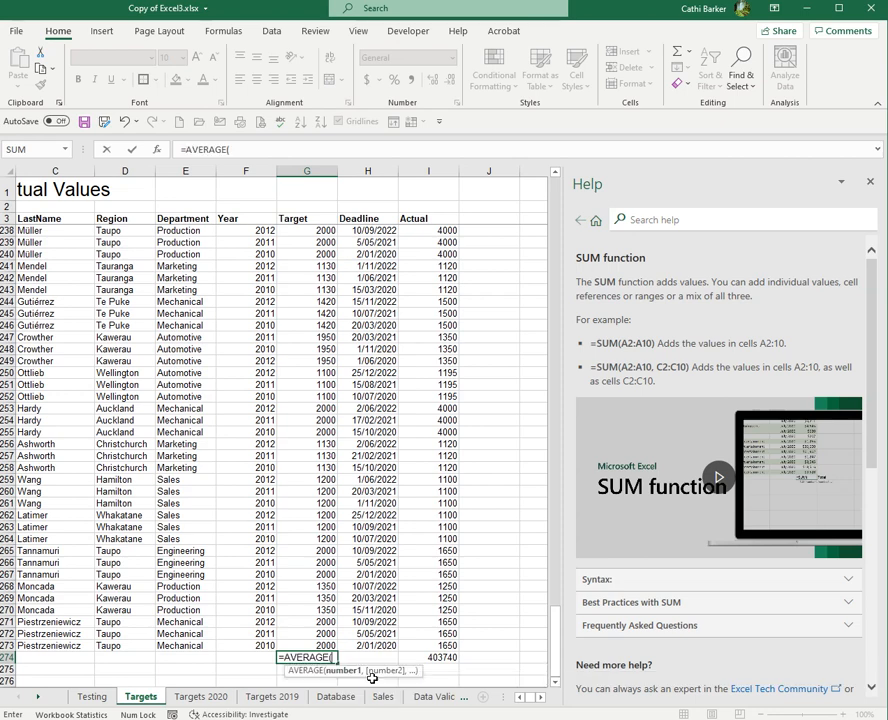
key(Up)
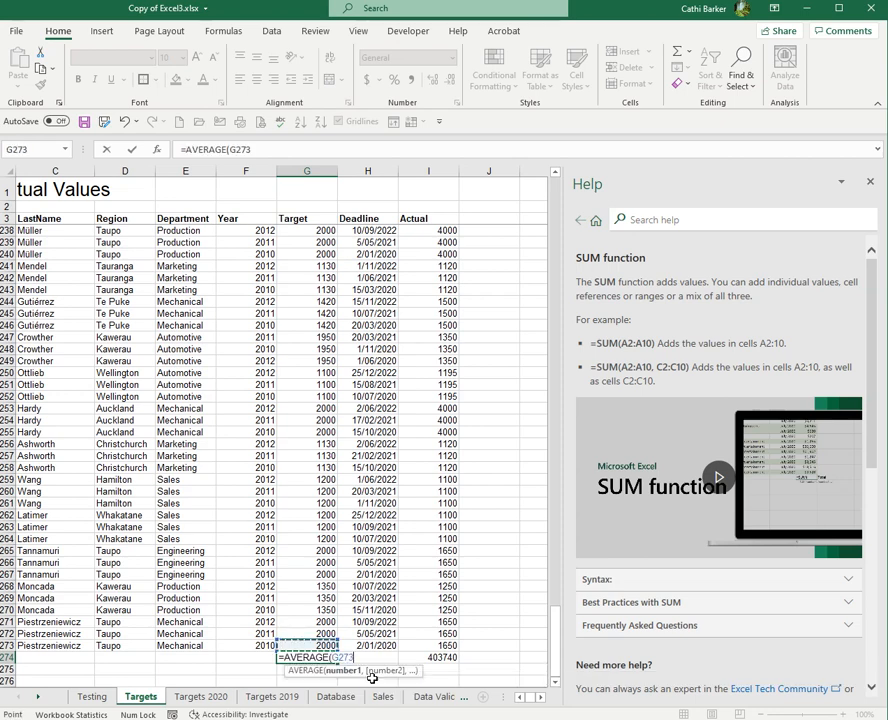
key(ctrl+Up)
key(Down)
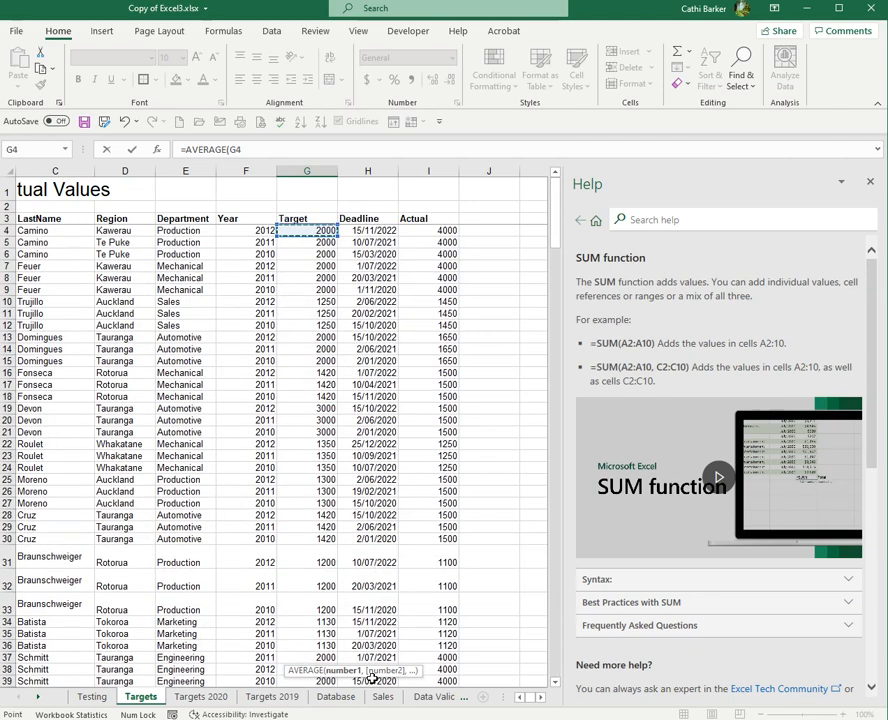
key(Up)
key(Down)
key(ctrl+shift+Down)
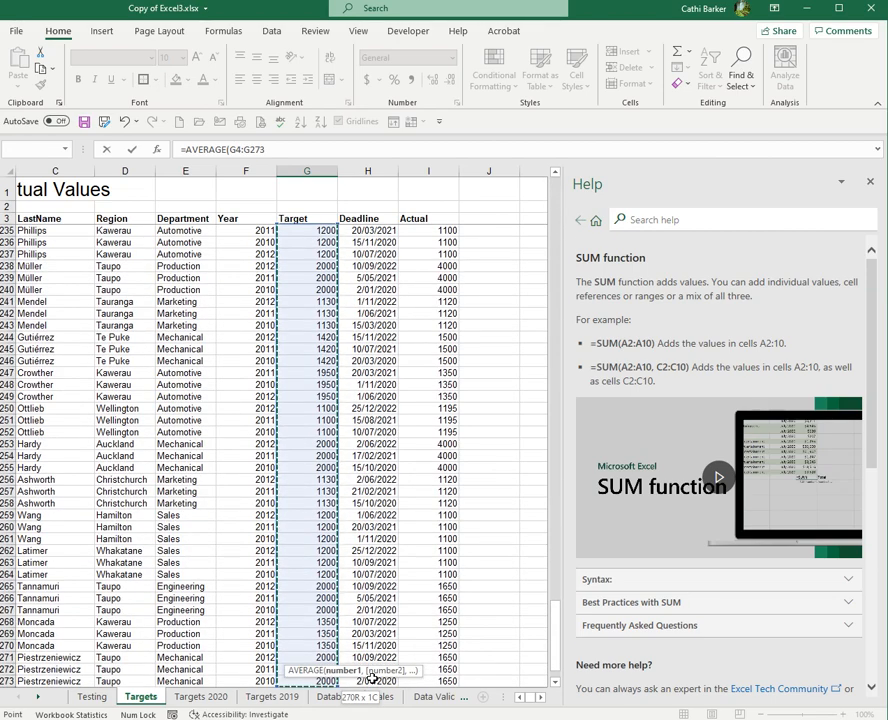
key(Return)
key(Up)
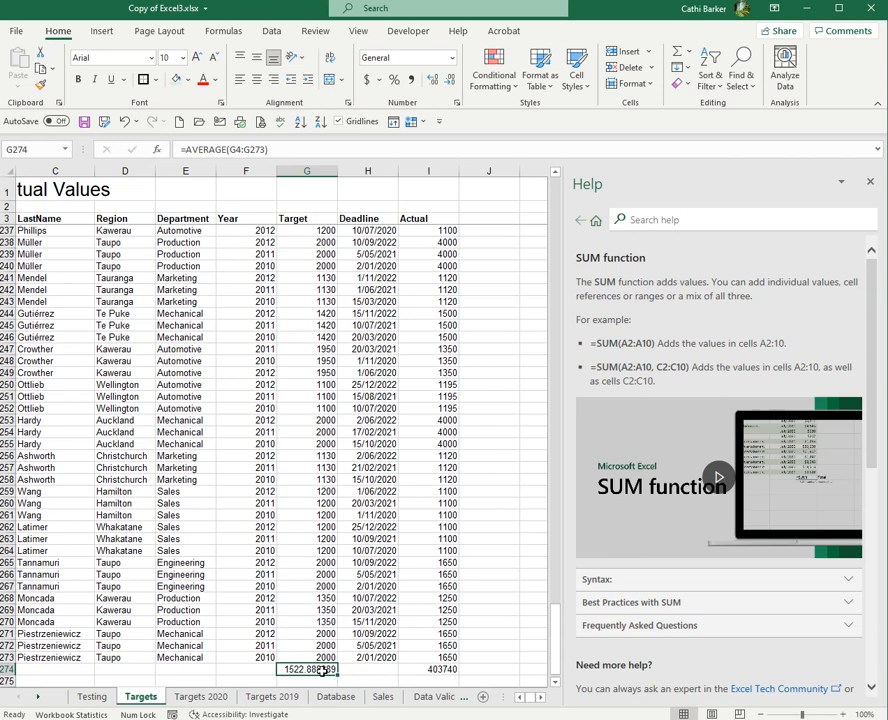
- Recheck the AVERAGE and SUM formulas in row 274, then close the SUM Help pane
double_click(321, 669)
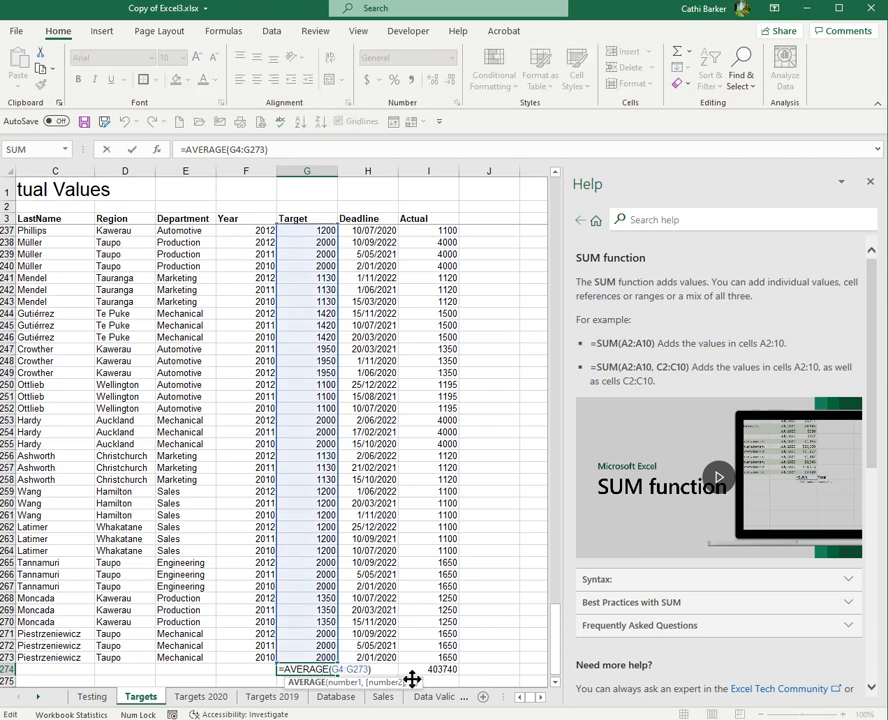
key(Escape)
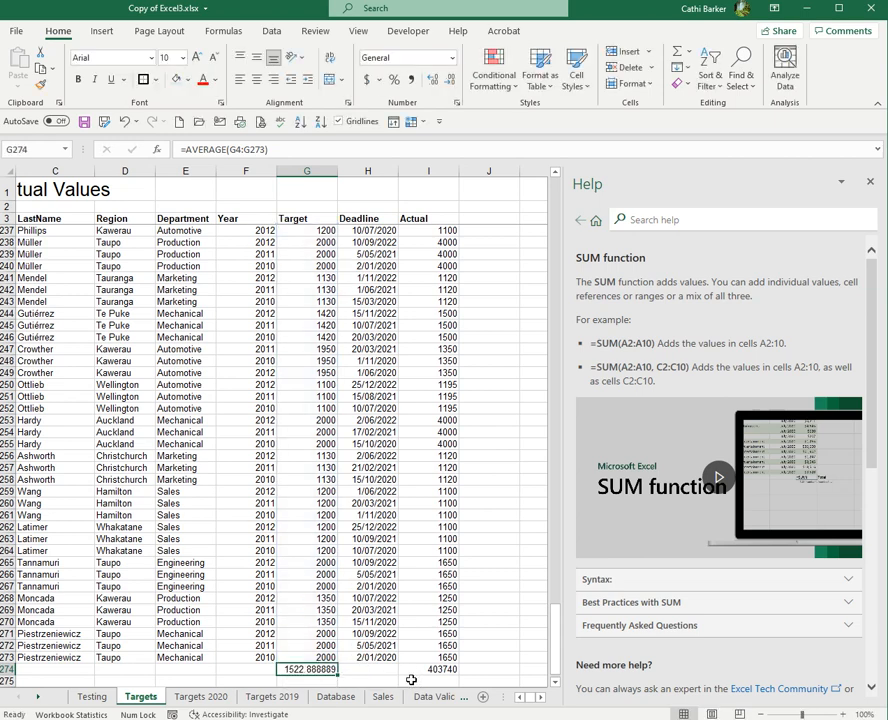
double_click(441, 668)
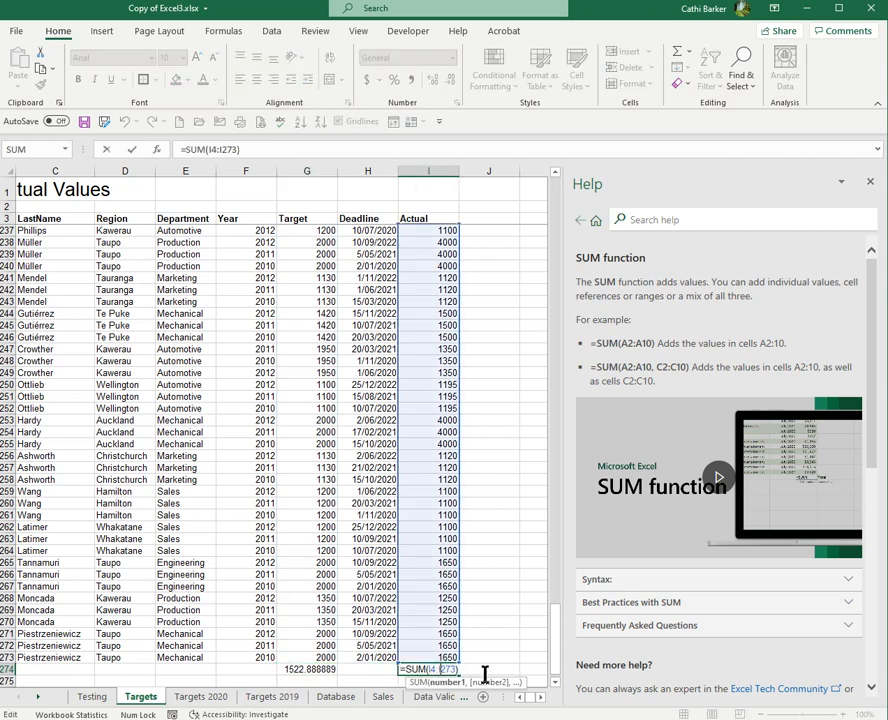
key(Escape)
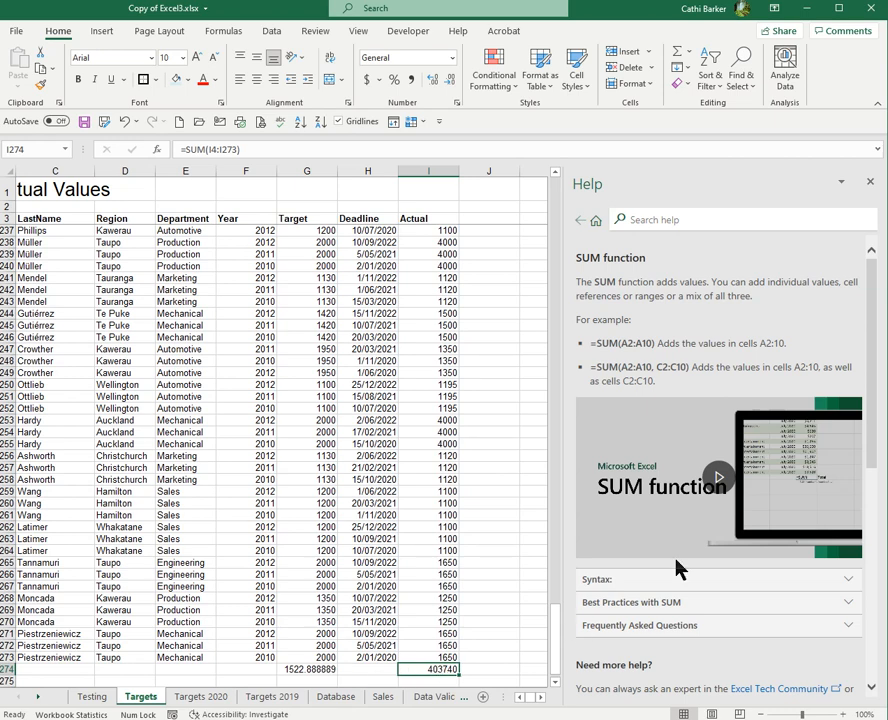
click(871, 182)
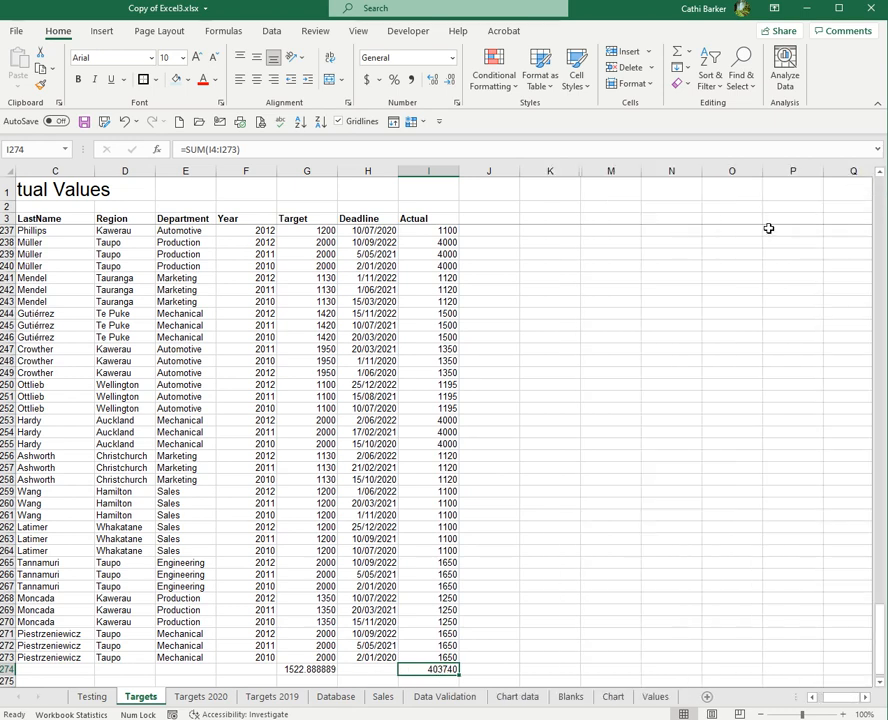
- Turn Show Formulas on from the Formulas tab to view formulas, then off again
click(229, 32)
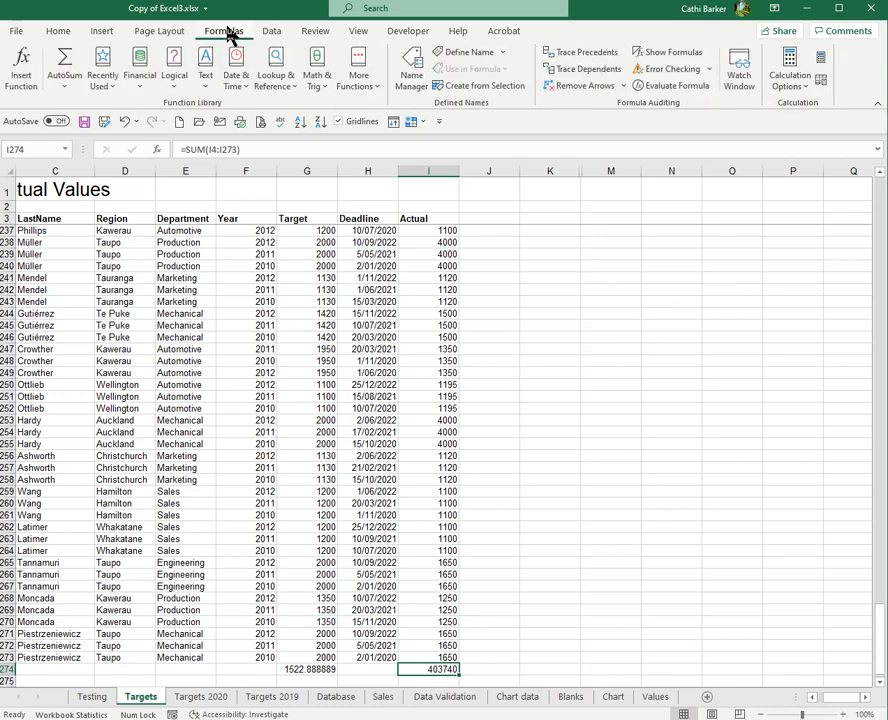
click(668, 54)
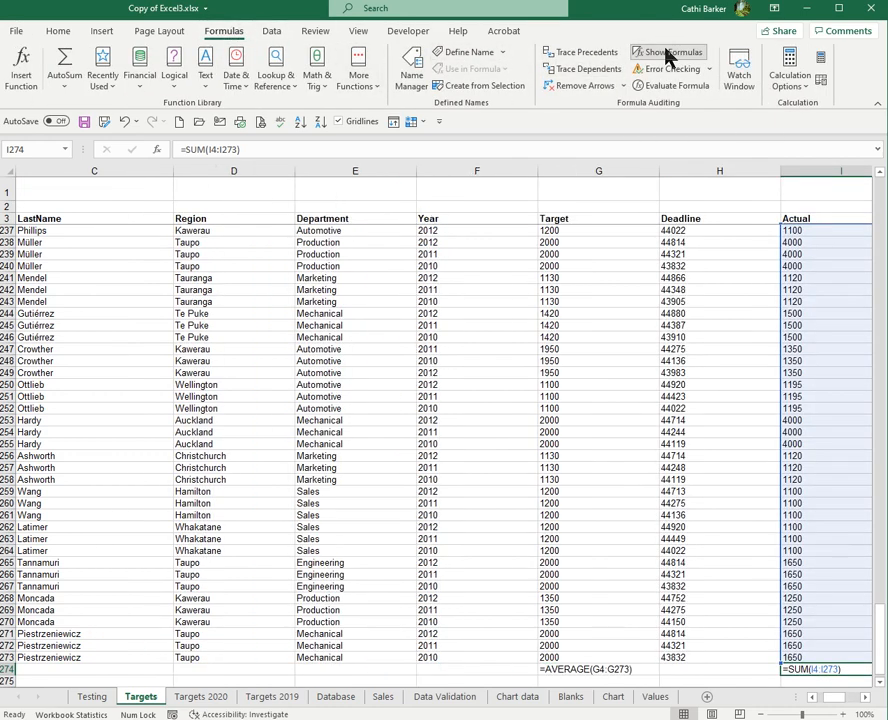
click(866, 698)
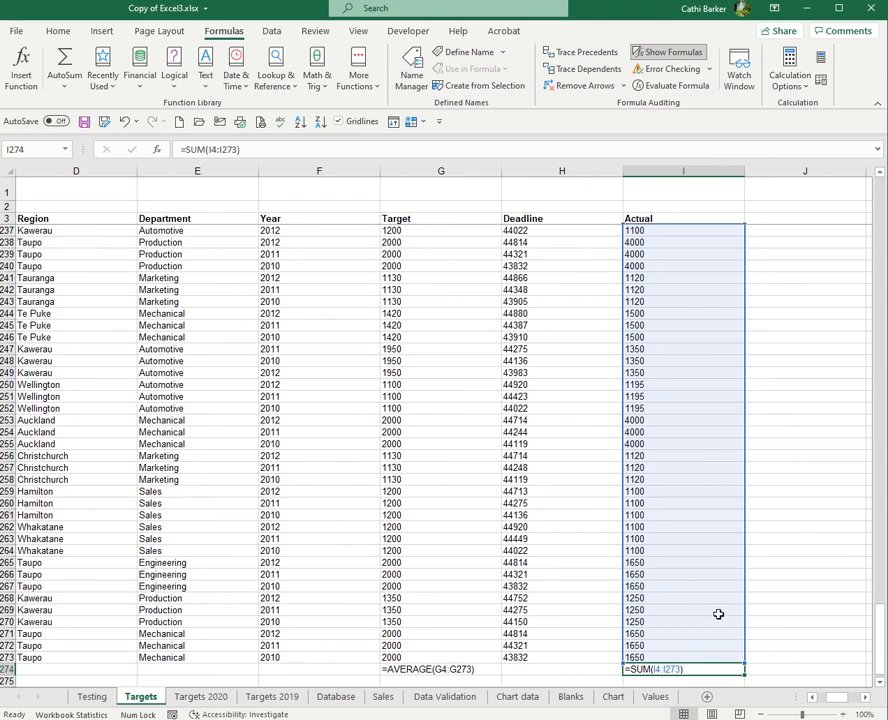
click(676, 54)
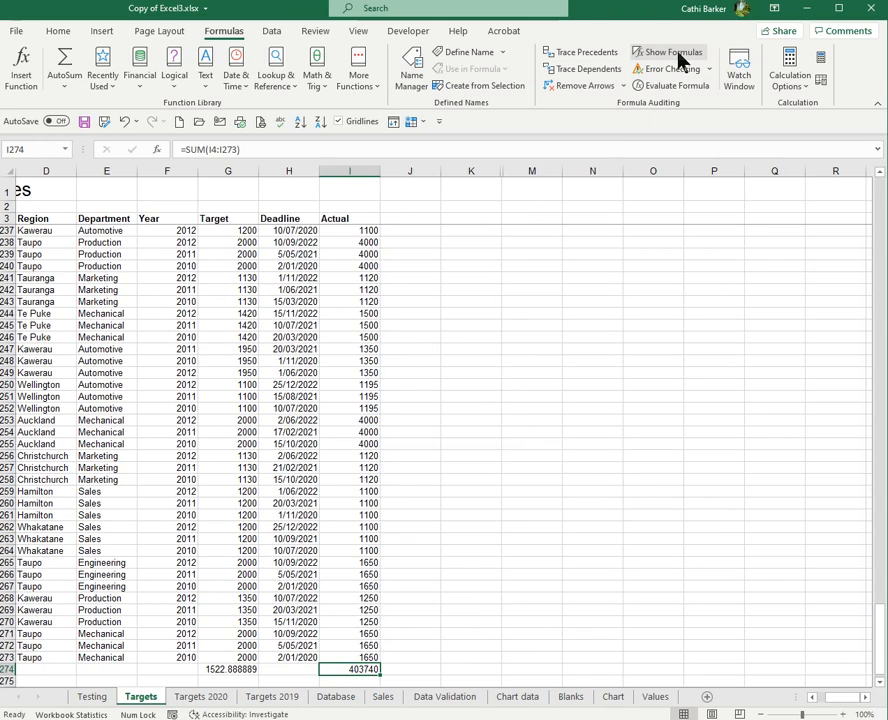
- Add Show Formulas to the Quick Access Toolbar and test the new button on and off
right_click(674, 60)
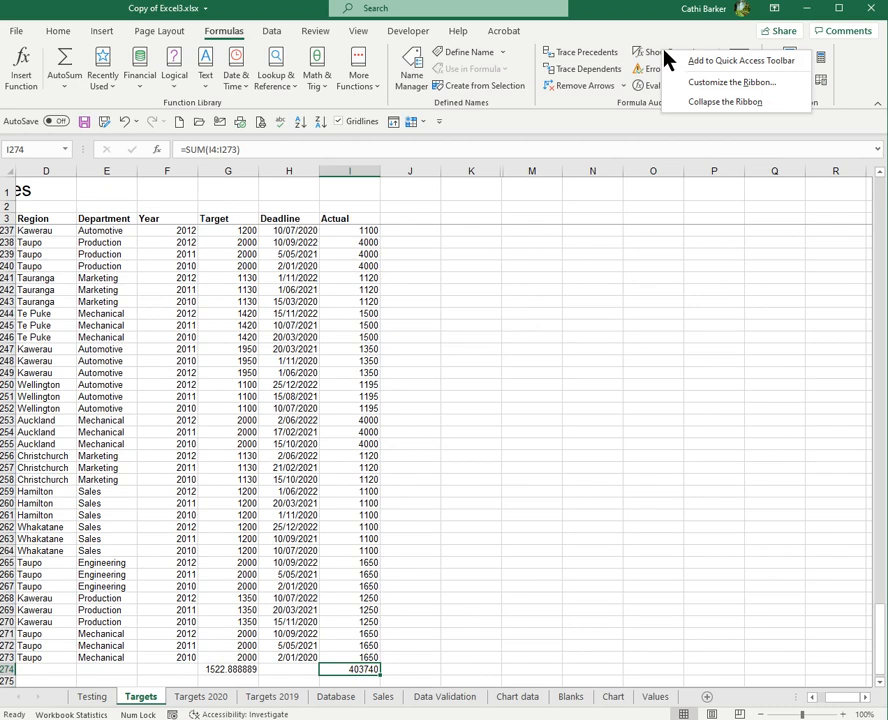
click(712, 62)
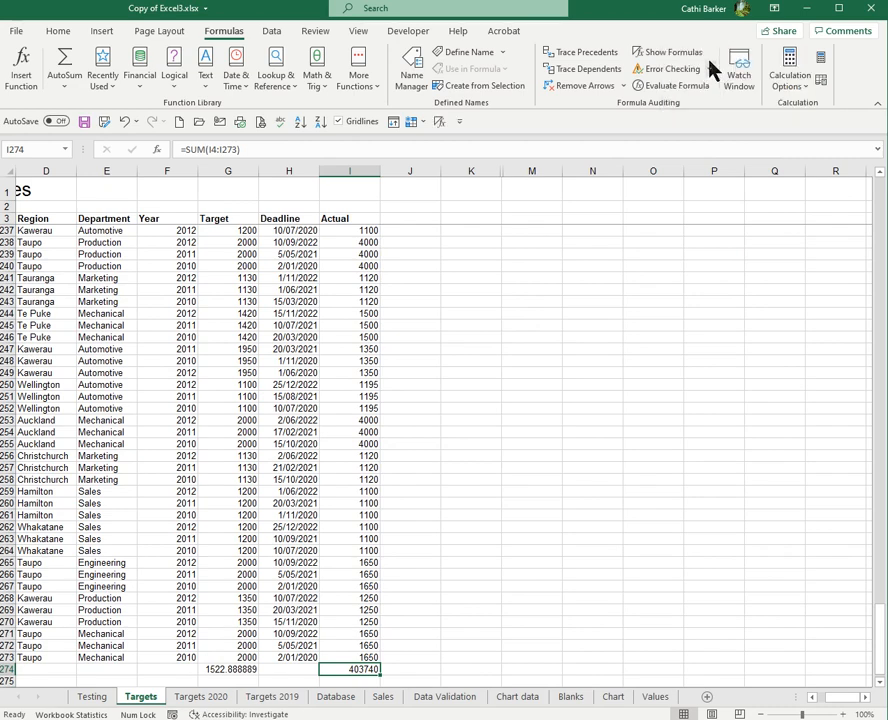
click(442, 120)
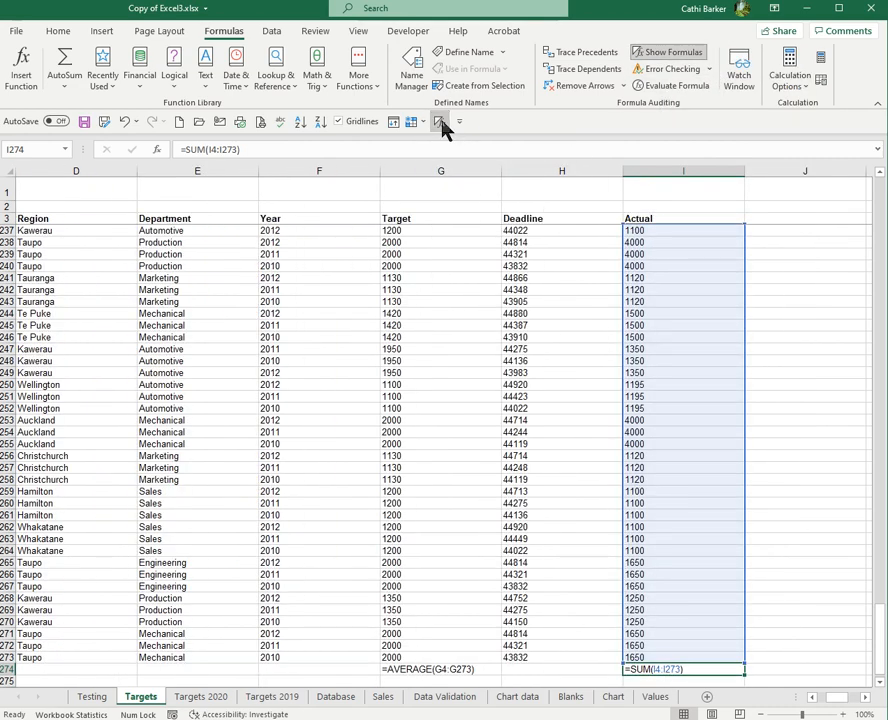
click(442, 120)
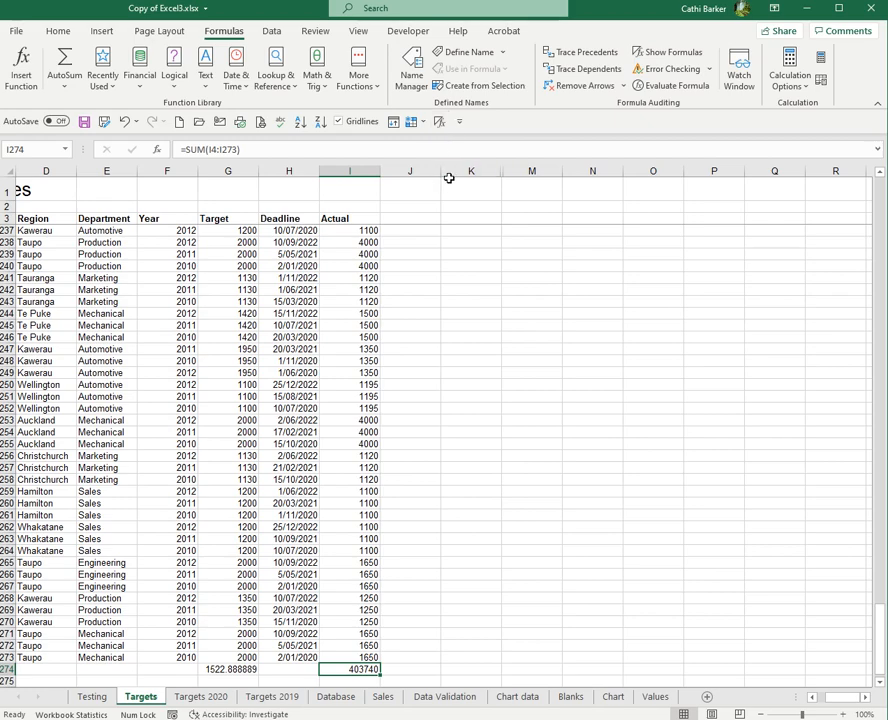
key(Left)
key(Left)
key(Left)
key(Left)
key(Left)
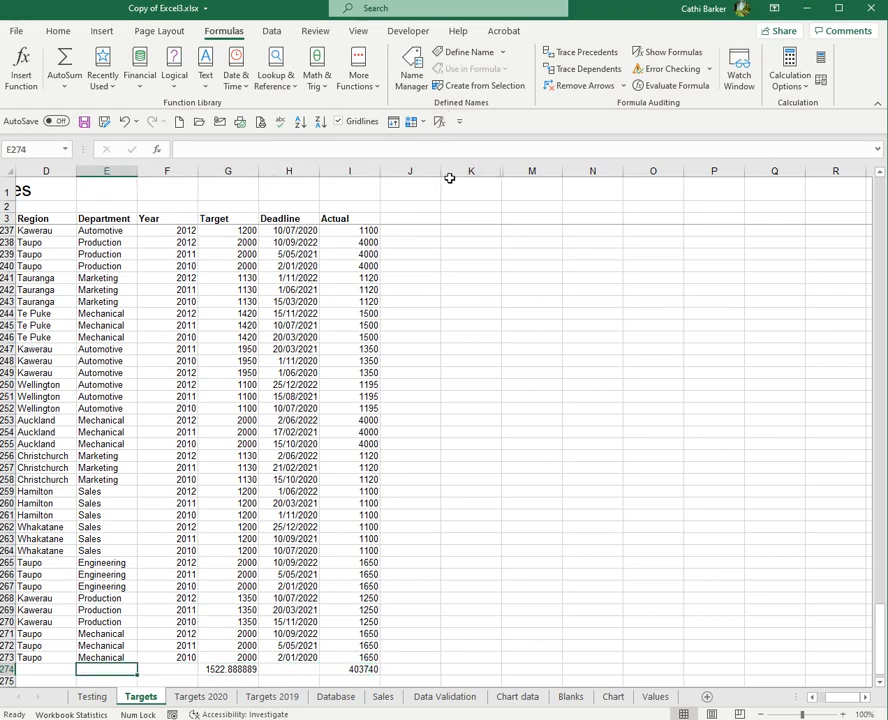
key(Left)
key(Left)
key(Left)
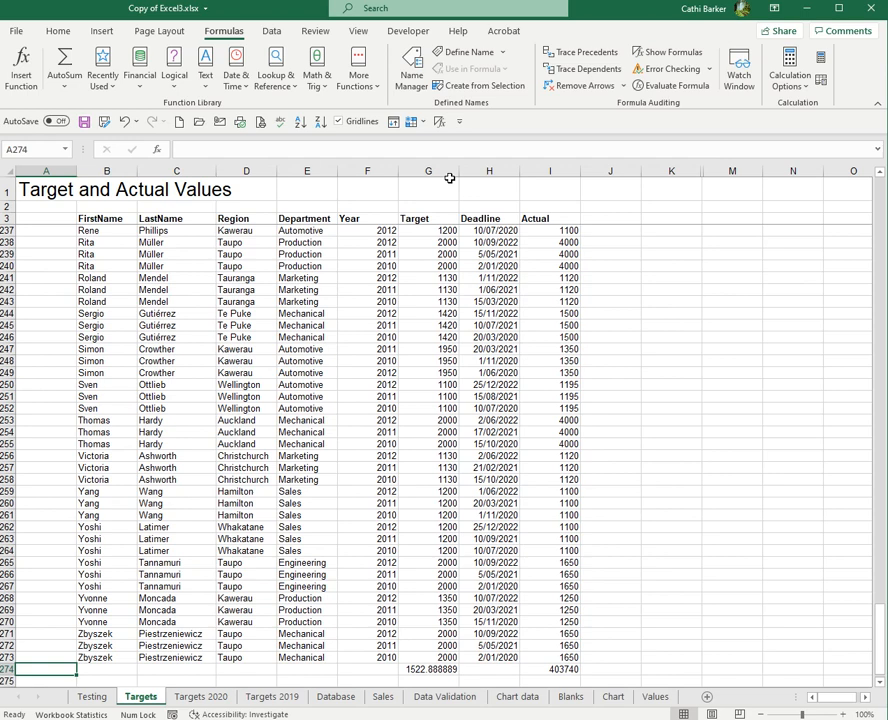
- Enter =COUNT(H4:H273) in H274 under Deadline and confirm it shows 270
key(Right)
key(Right)
key(Right)
key(Right)
key(Right)
key(Right)
key(Right)
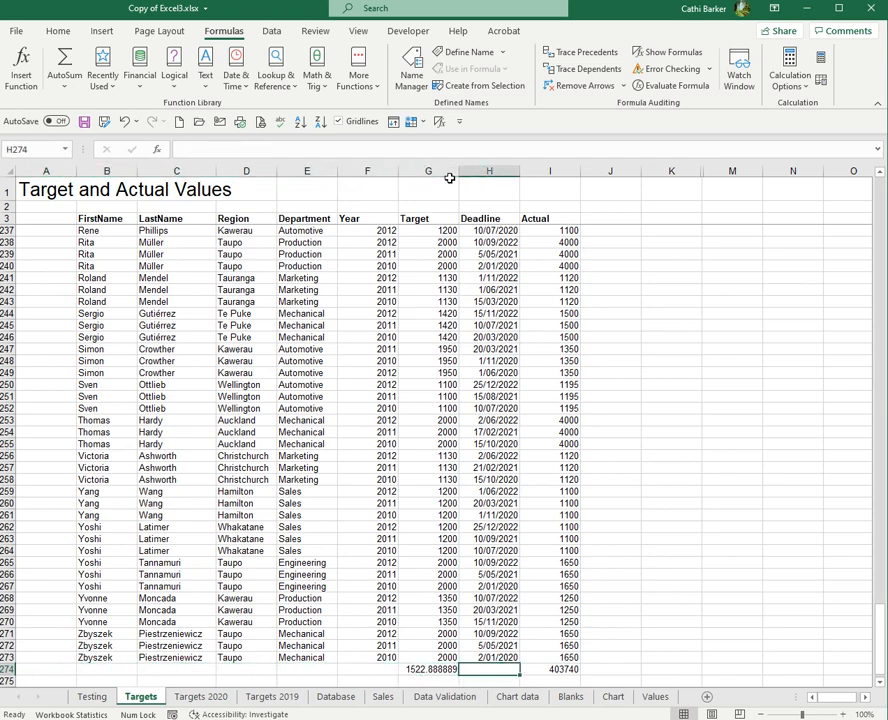
text(=cou)
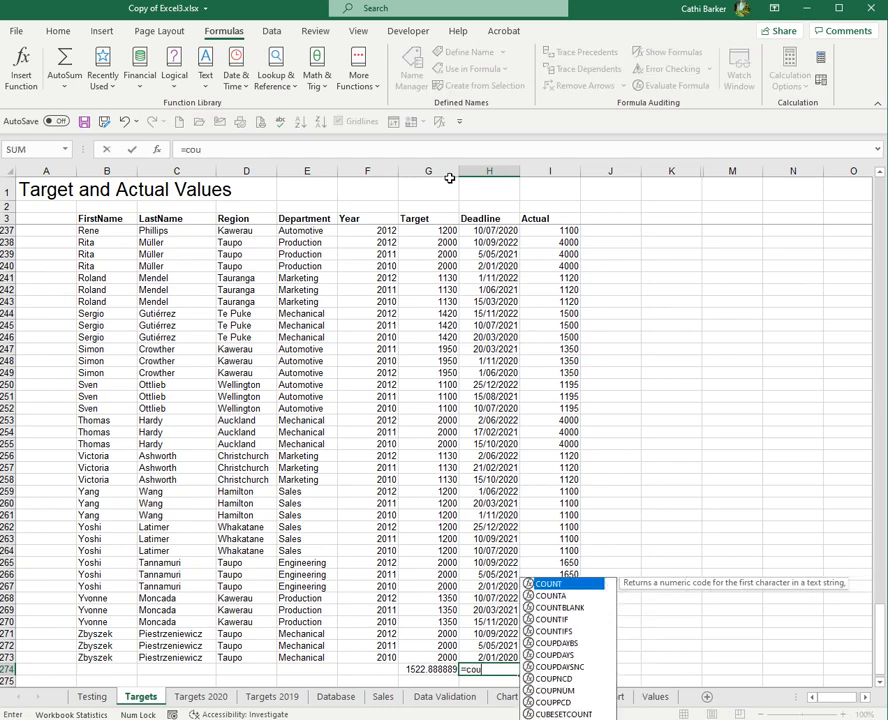
double_click(550, 588)
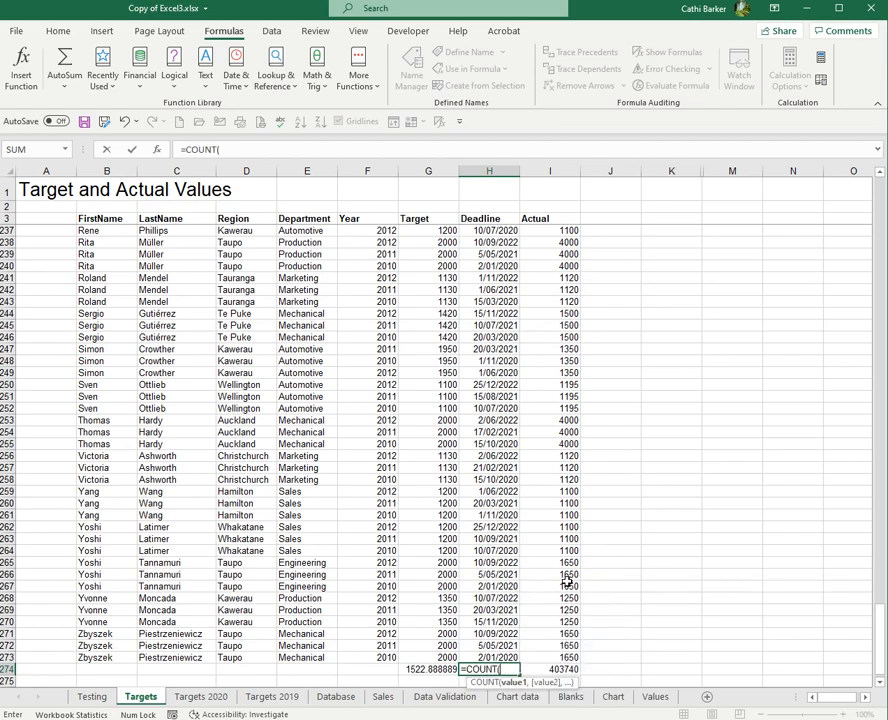
key(Up)
key(ctrl+Up)
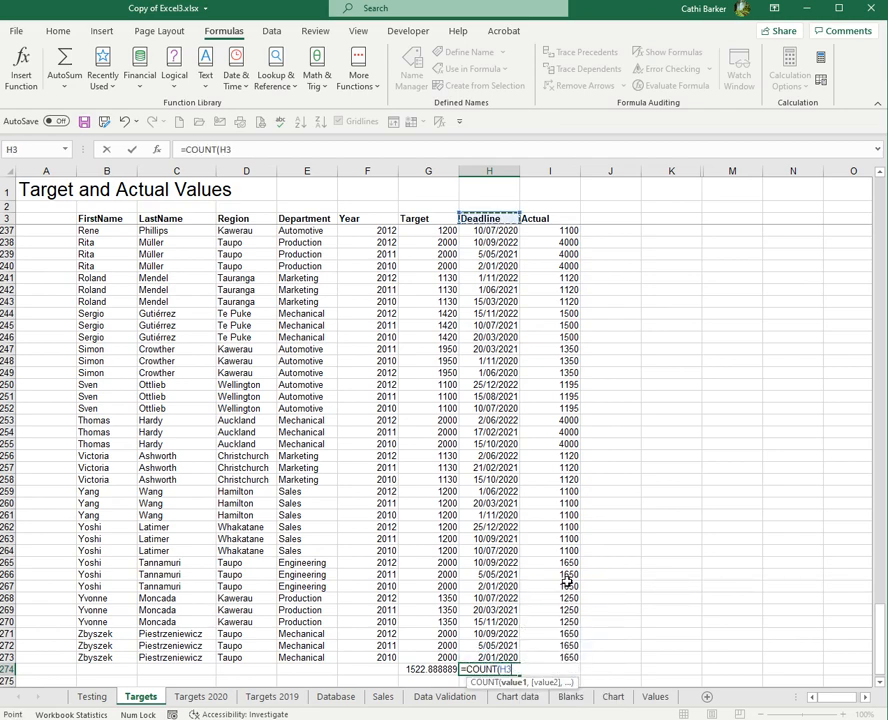
key(Down)
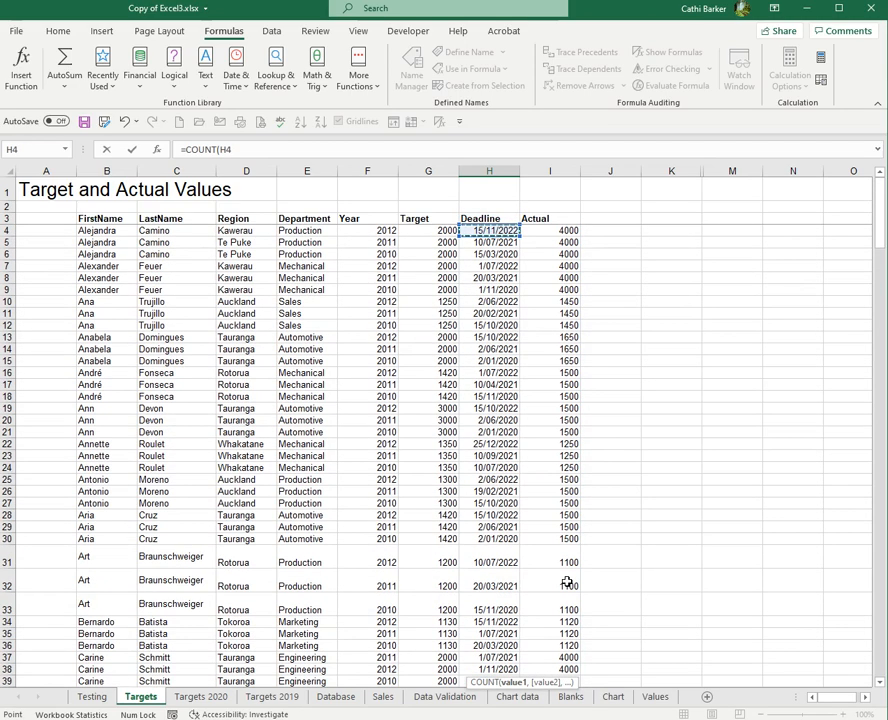
key(ctrl+shift+Down)
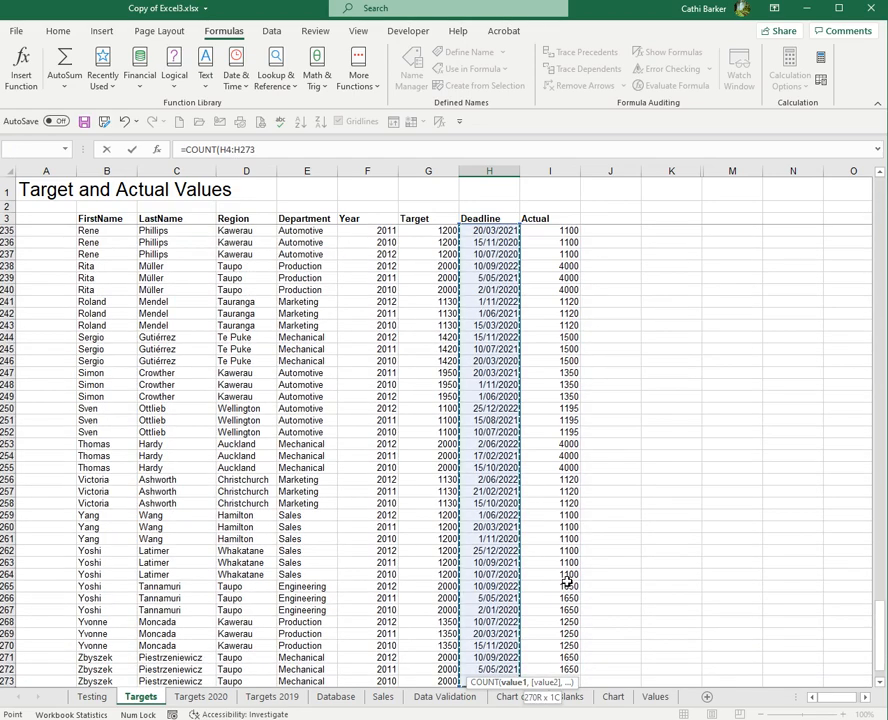
key(Return)
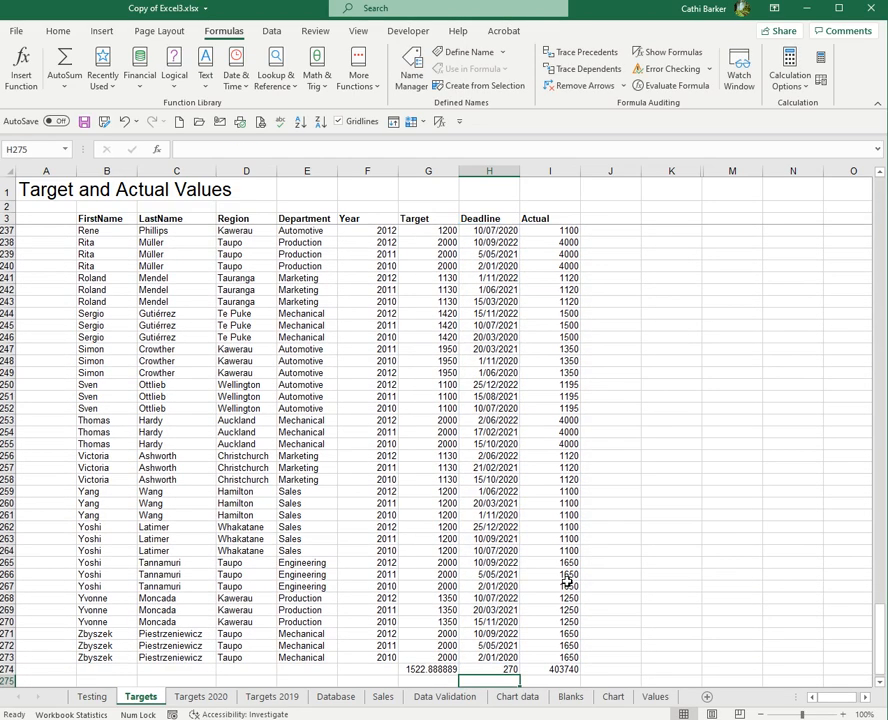
click(512, 670)
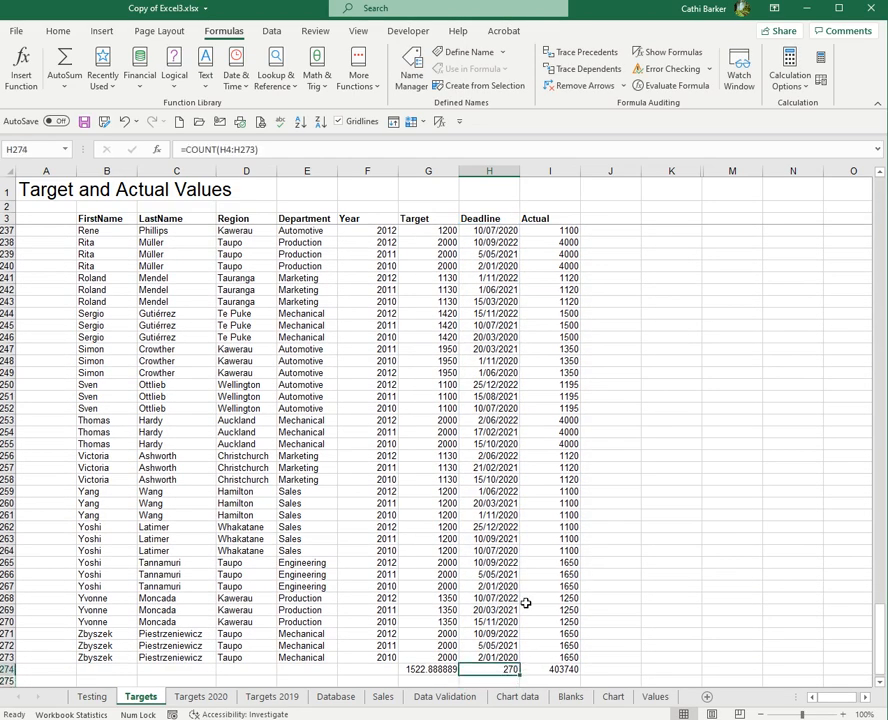